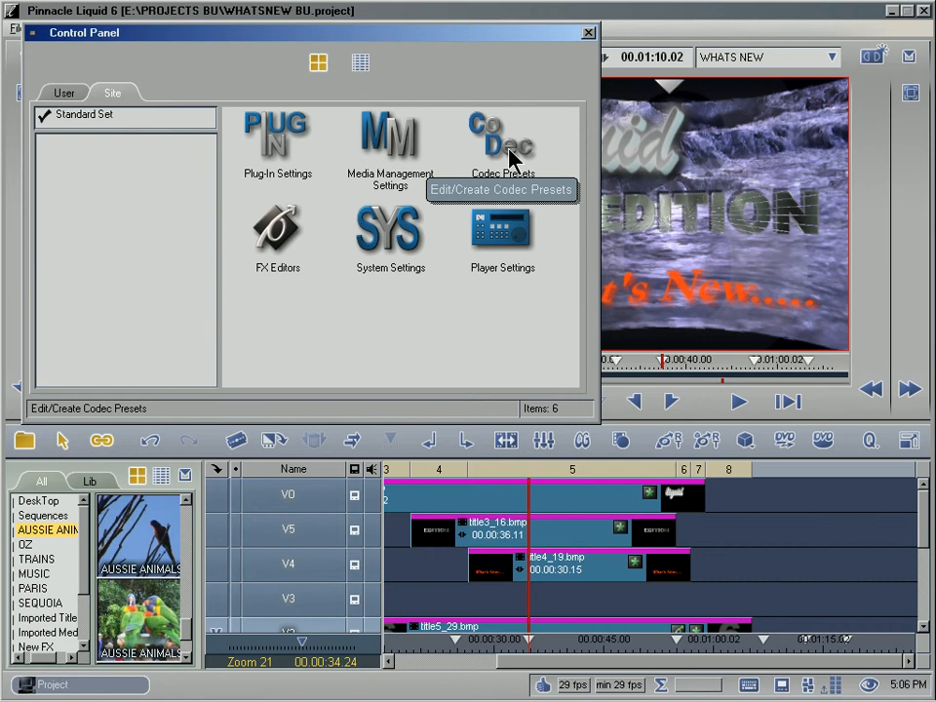
- Open the codec presets and examine the full list of available presets
click(510, 154)
double_click(510, 154)
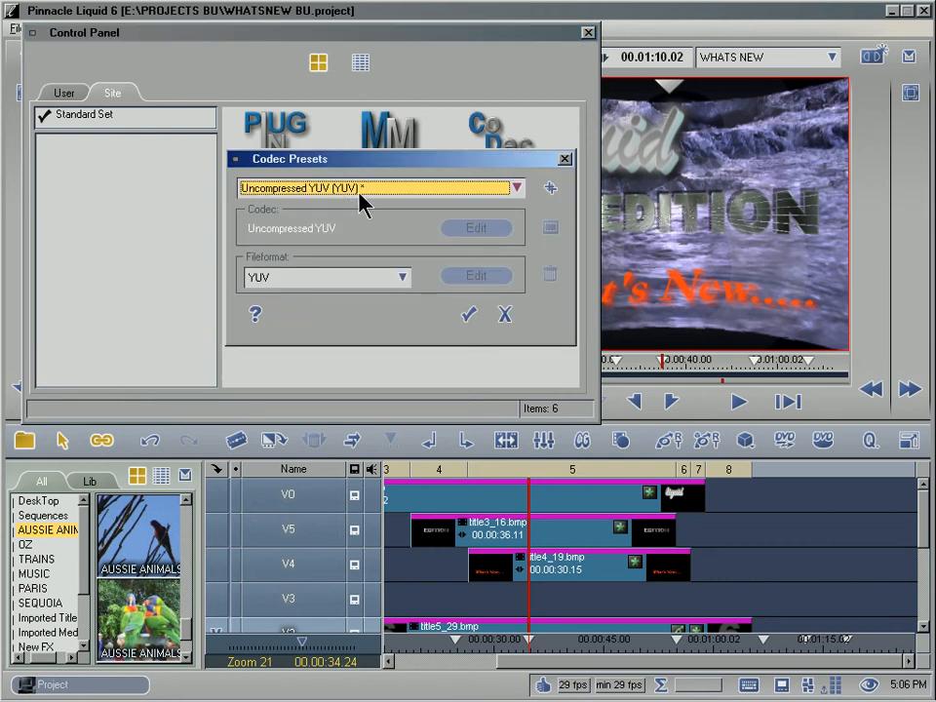
click(518, 188)
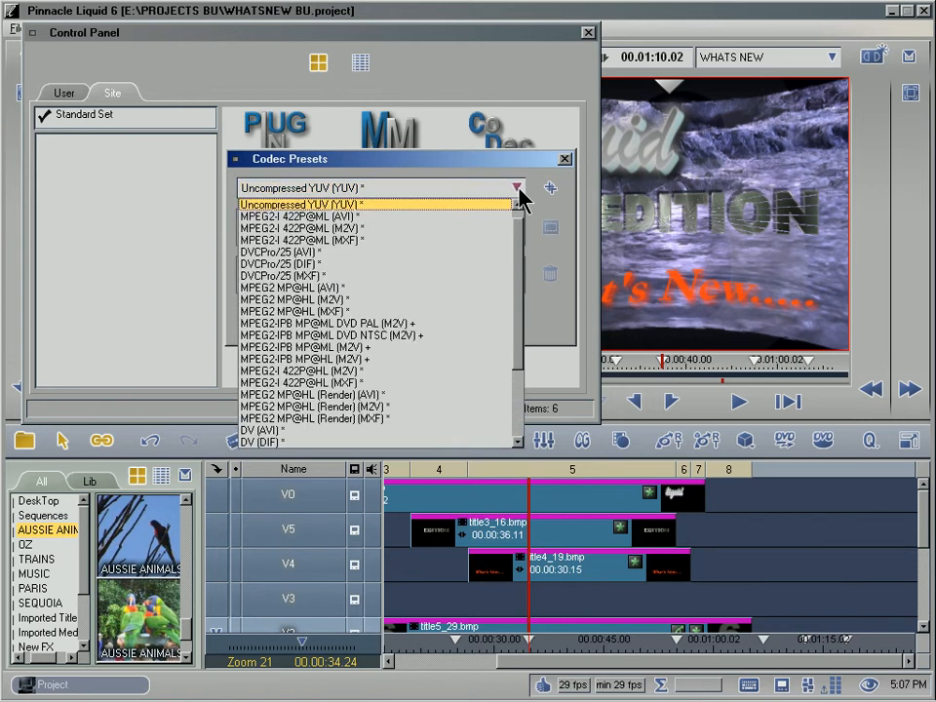
scroll(518, 238, up, 1)
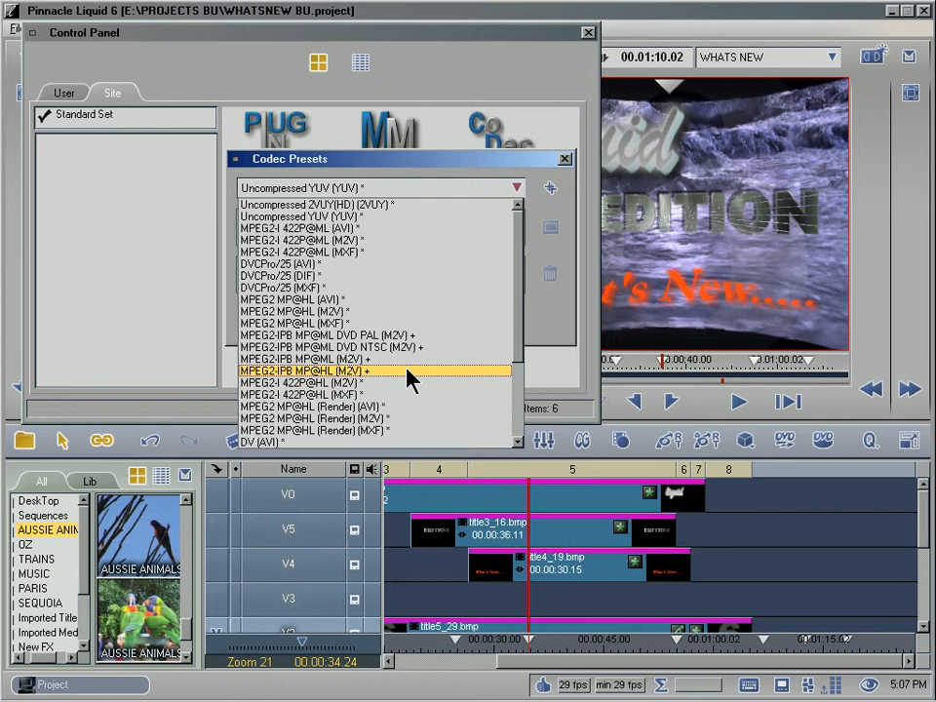
click(518, 441)
click(518, 444)
click(518, 444)
click(518, 444)
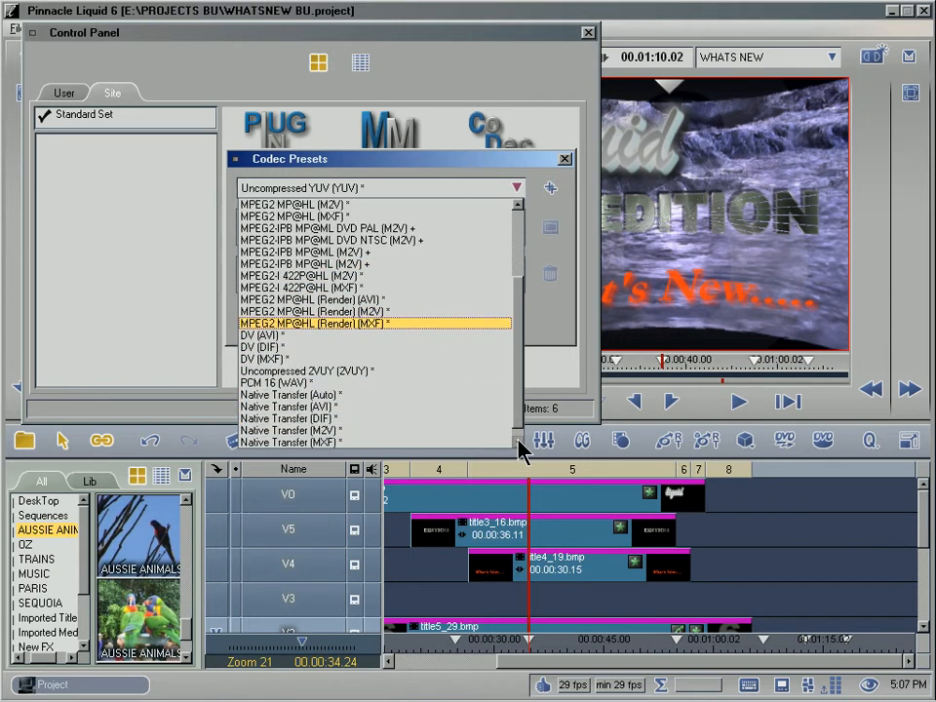
click(518, 444)
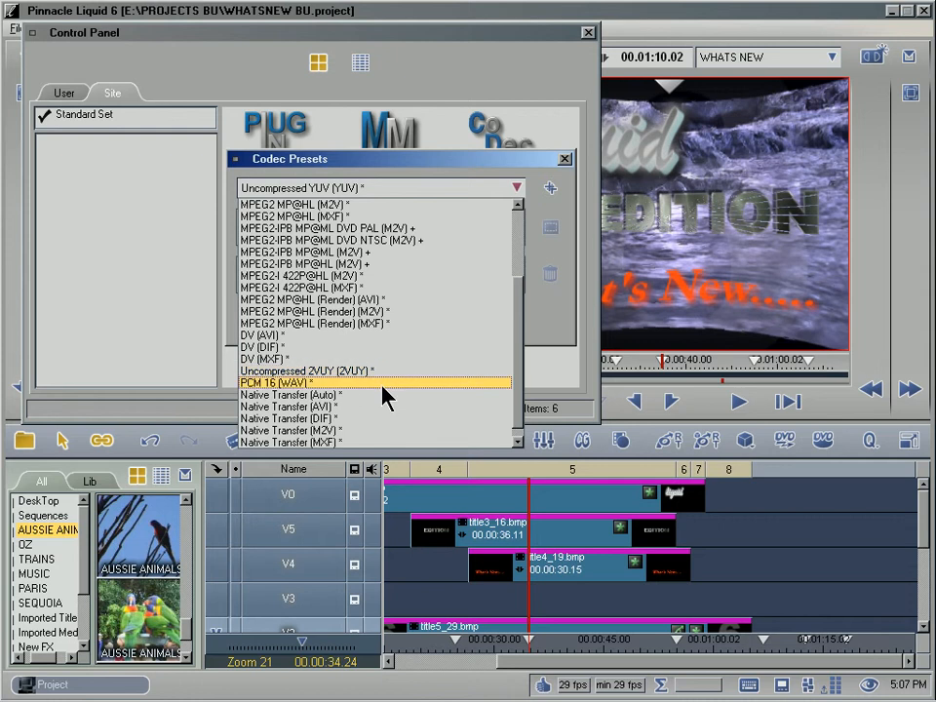
scroll(420, 405, down, 1)
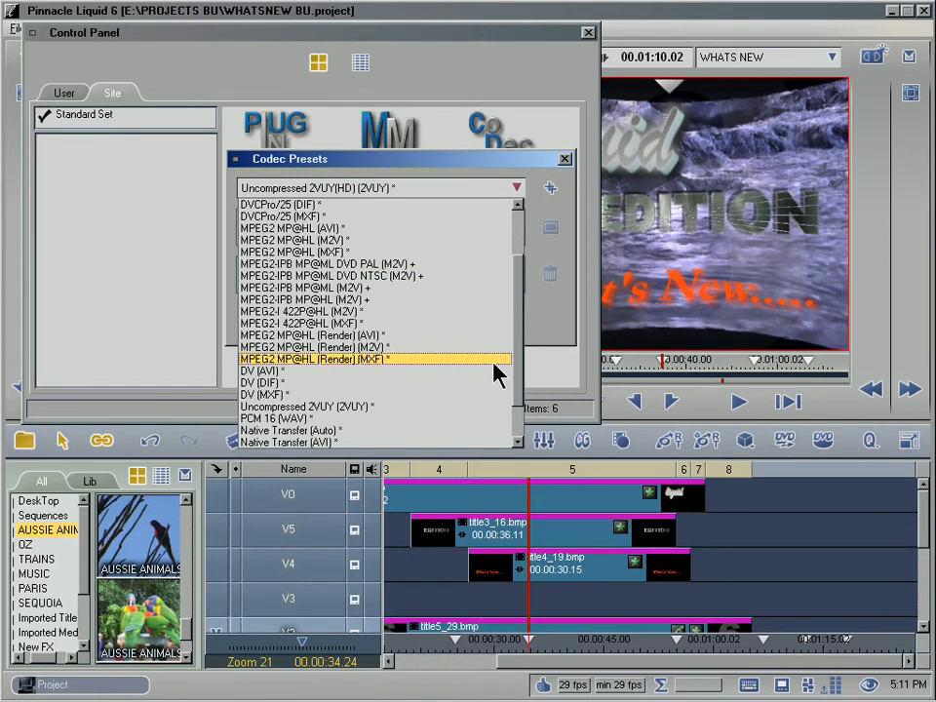
- Select the MPEG2-IPB MP@ML (M2V) preset and examine its codec's IPB settings without changing them
click(484, 298)
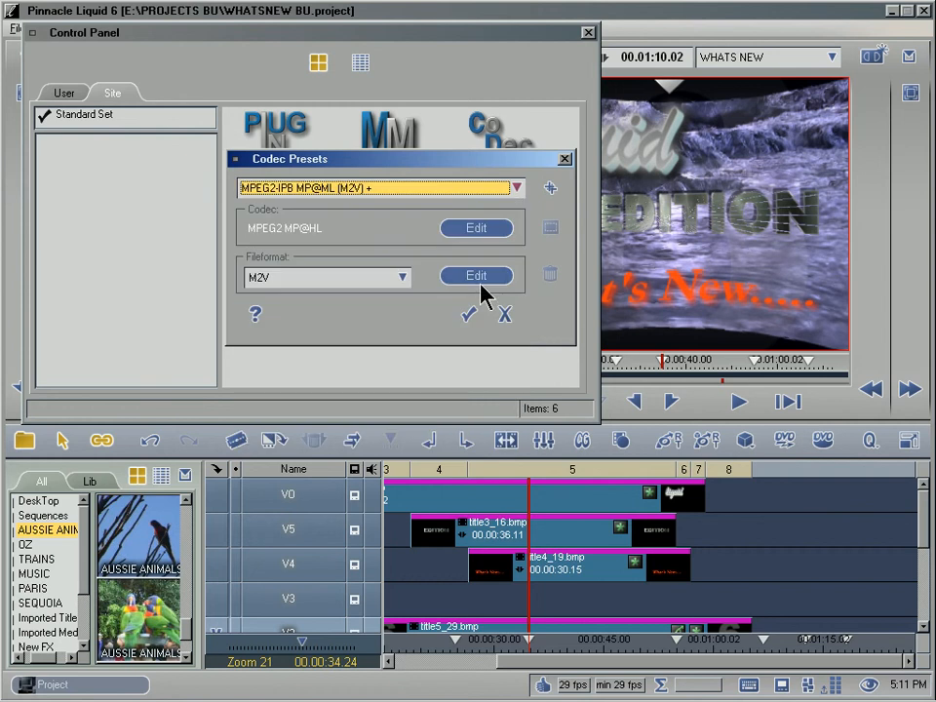
click(474, 230)
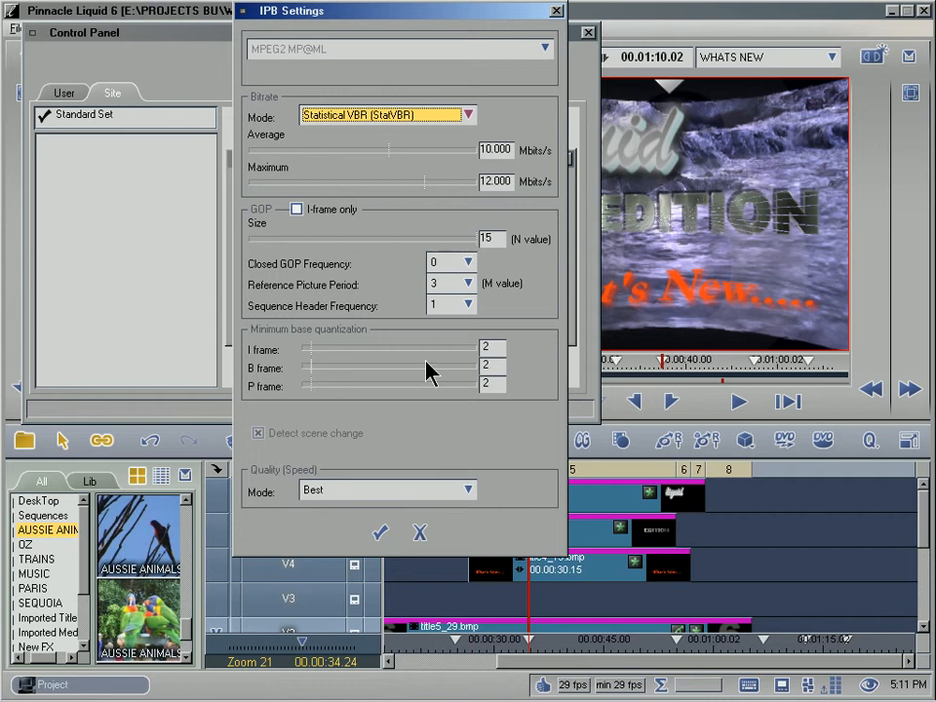
click(421, 534)
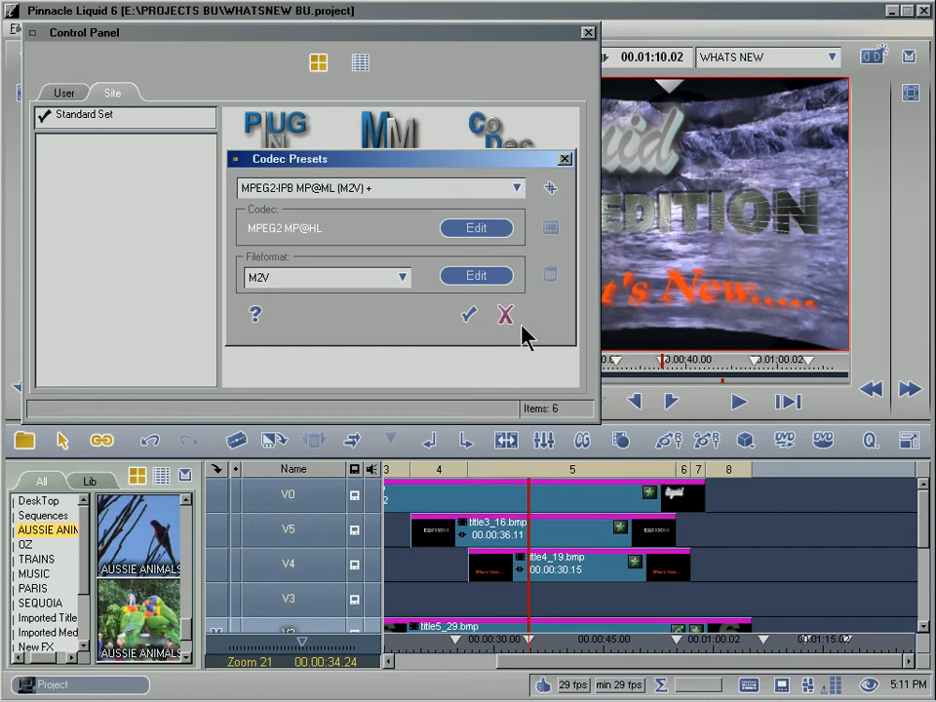
- Create a codec preset named MY MPG from MPEG2-IPB MP@ML (M2V), using the M2V file format
click(550, 190)
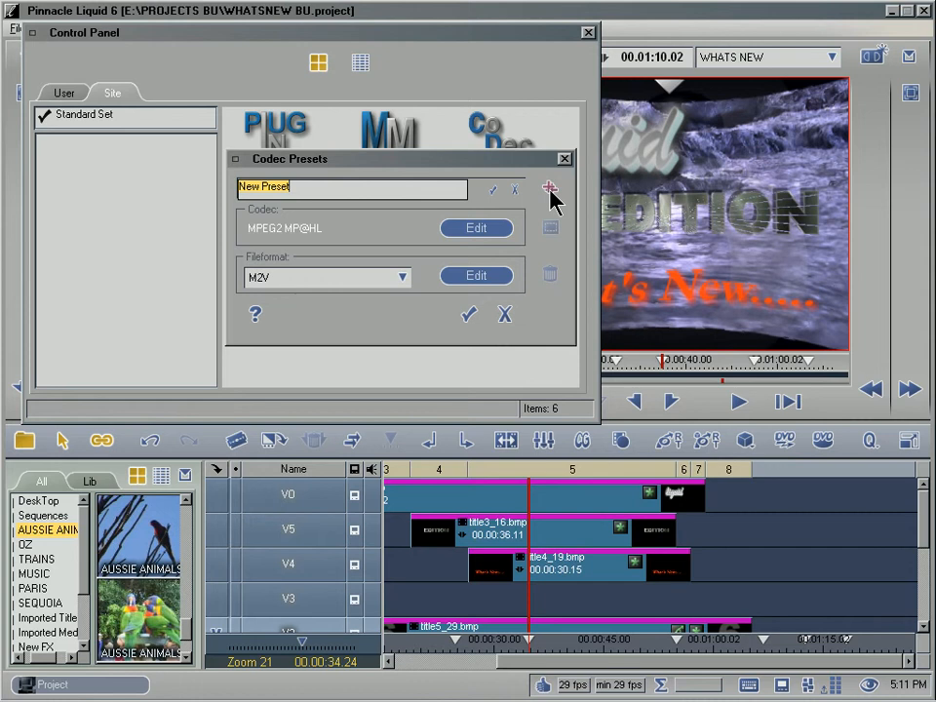
key(BackSpace)
text(M)
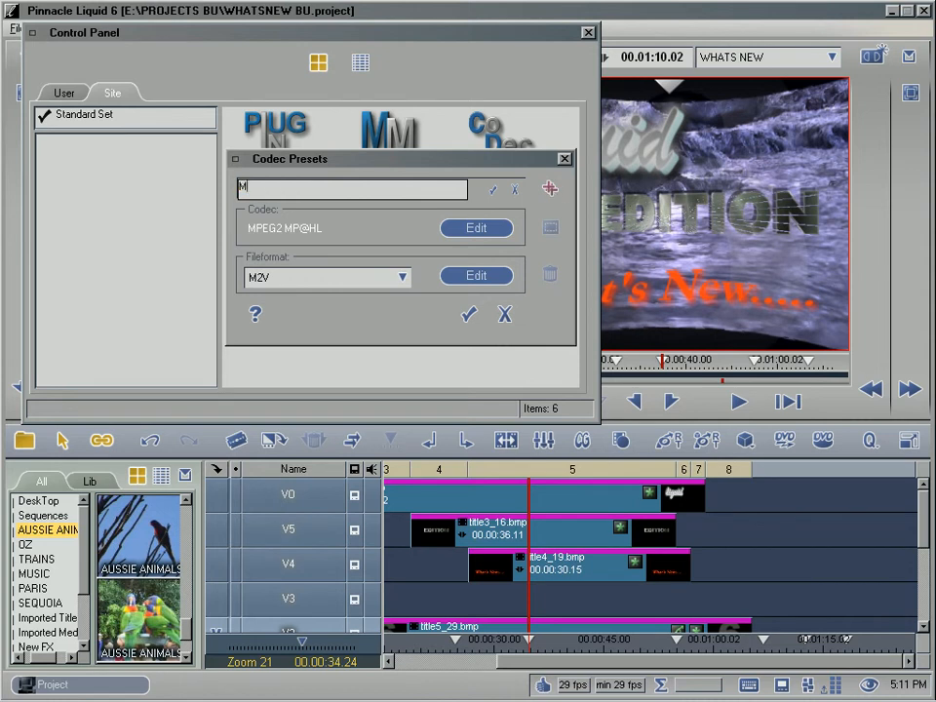
text(Y MPG)
click(493, 189)
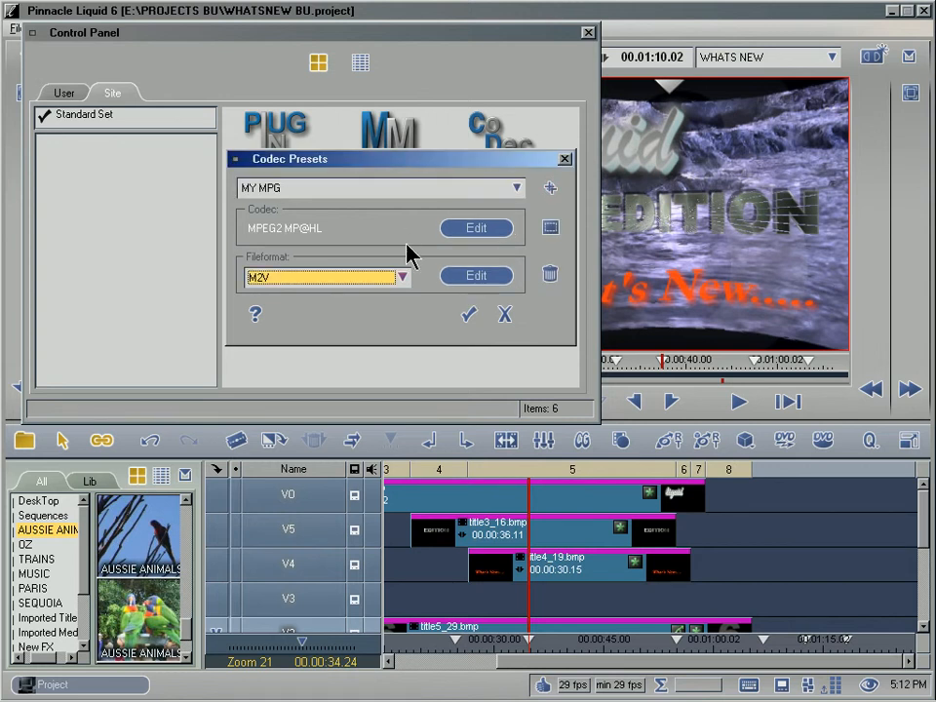
click(404, 276)
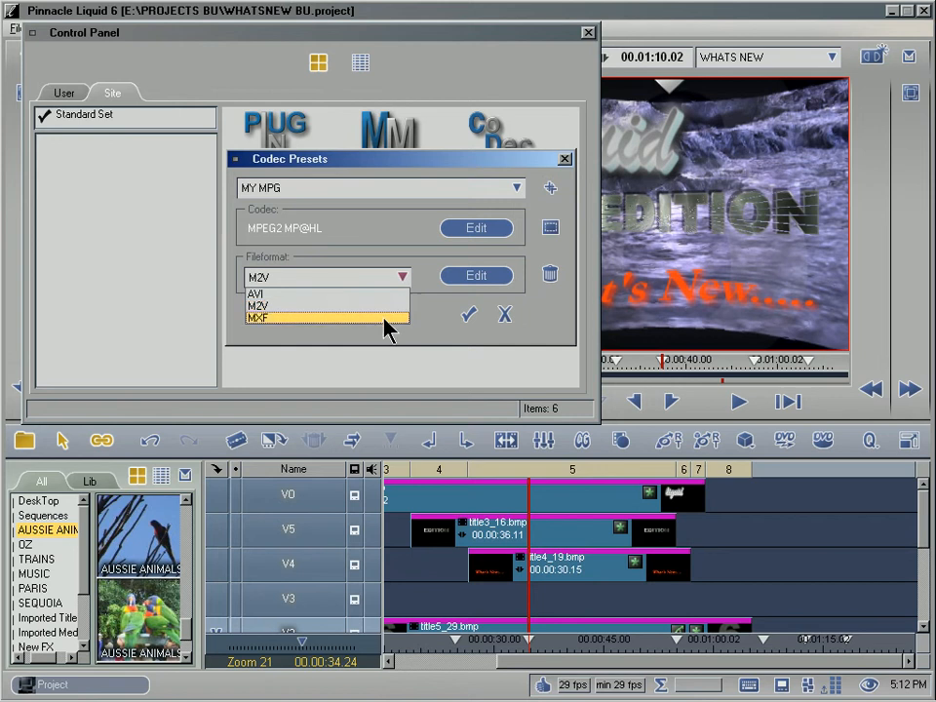
click(385, 306)
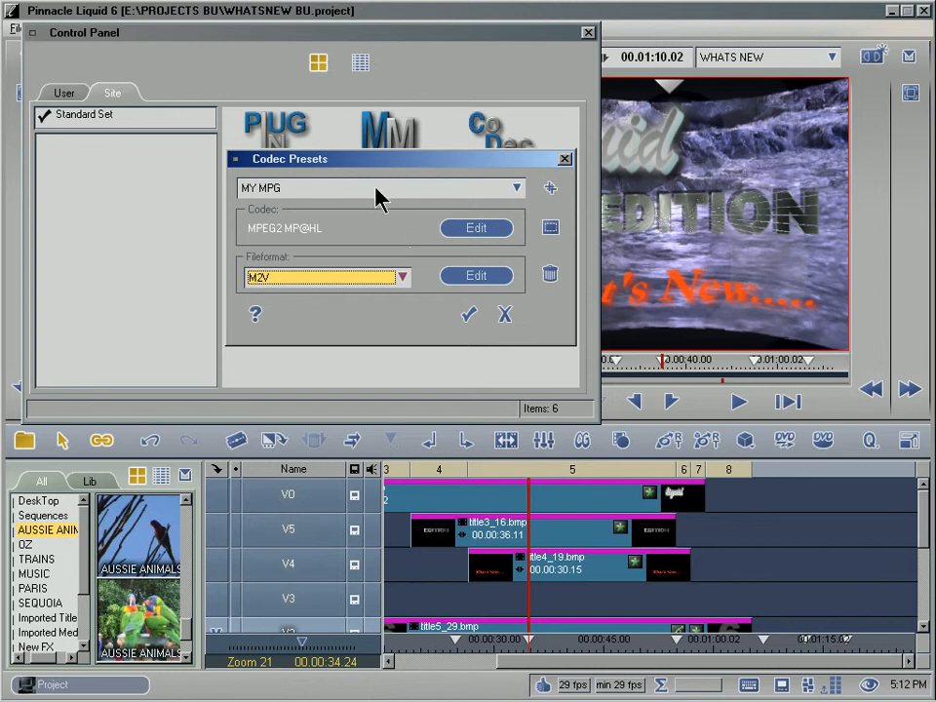
- Delete the MY MPG preset and check the preset list
click(549, 279)
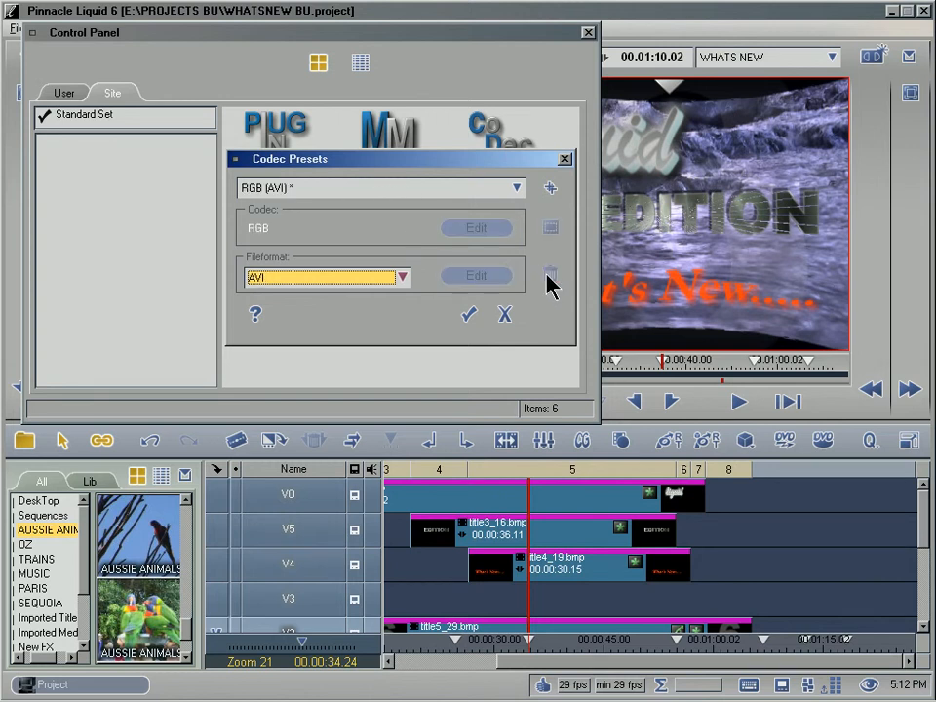
click(517, 187)
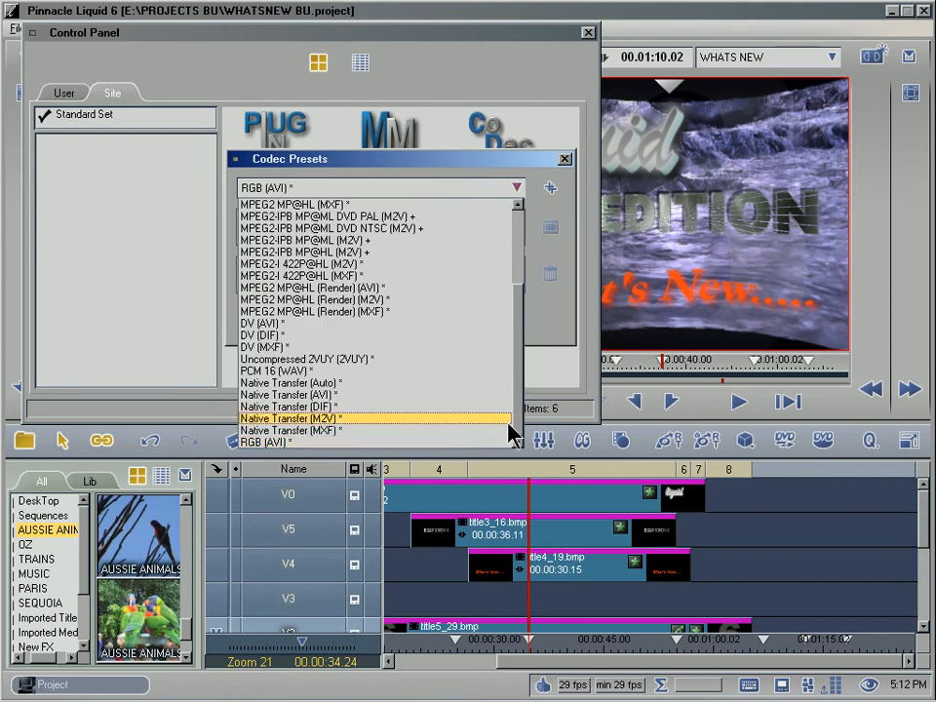
click(551, 326)
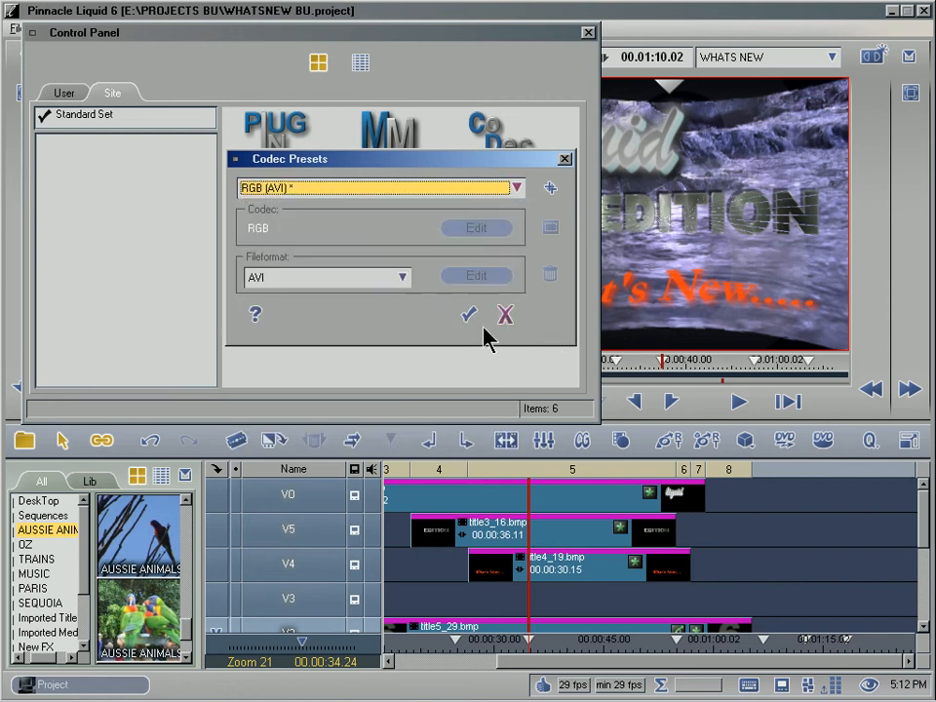
- Dismiss the codec presets, close the Control Panel and open the Logging Tool
click(505, 314)
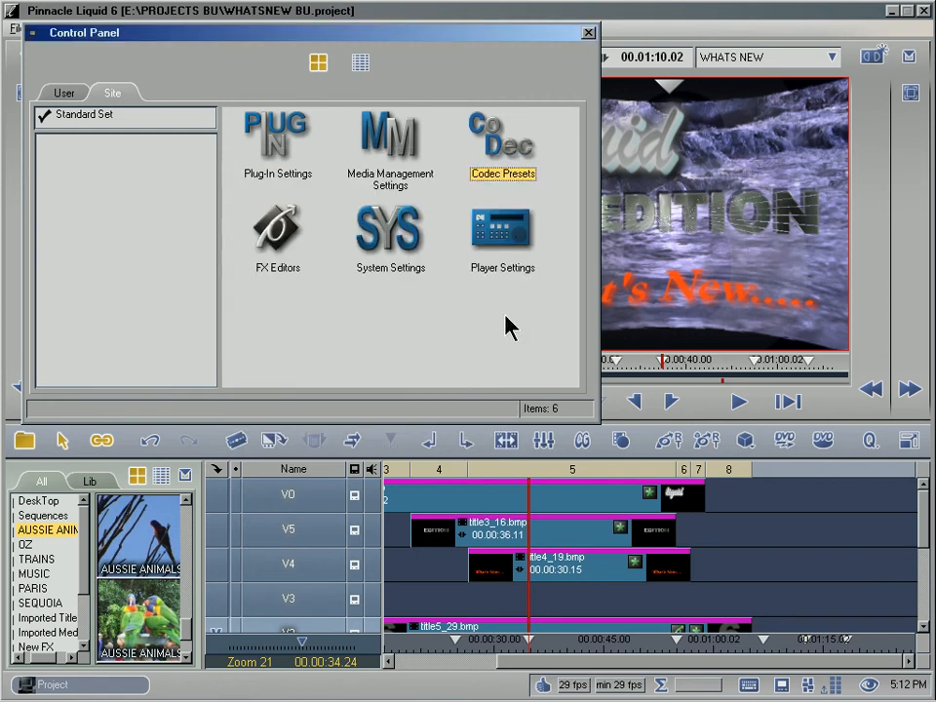
click(588, 33)
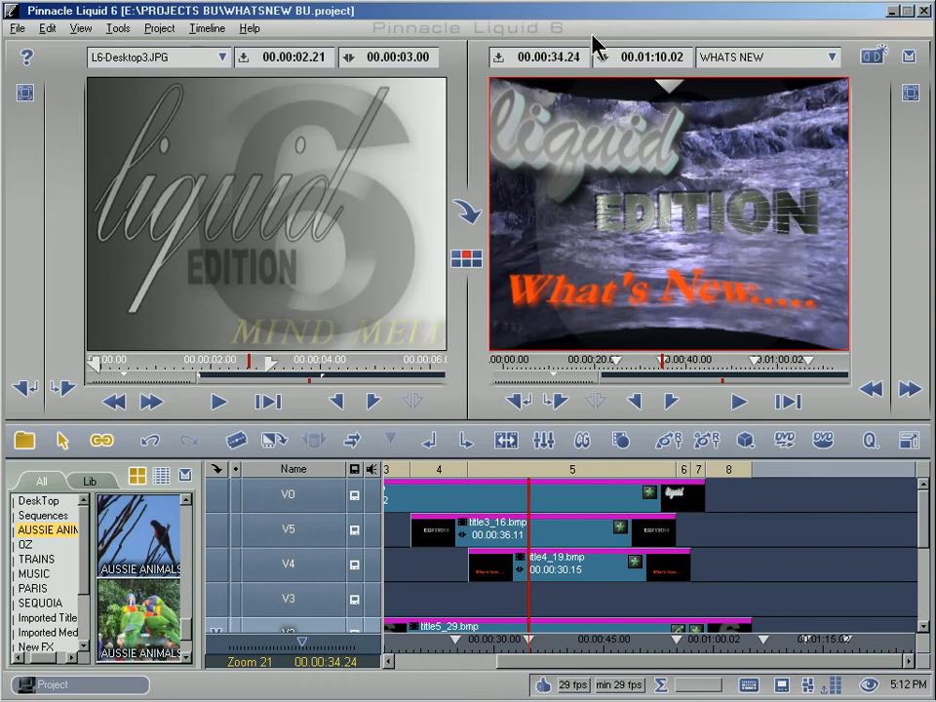
click(620, 445)
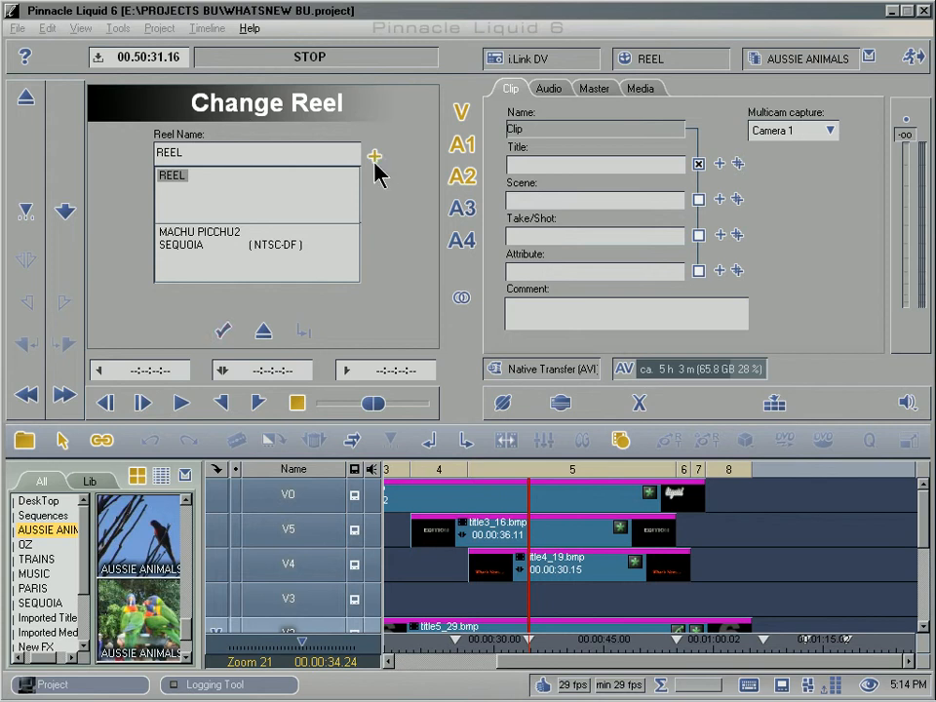
- Set the reel name to MACHU PICCHU1, based on the existing MACHU PICCHU2 reel, and confirm it
click(228, 153)
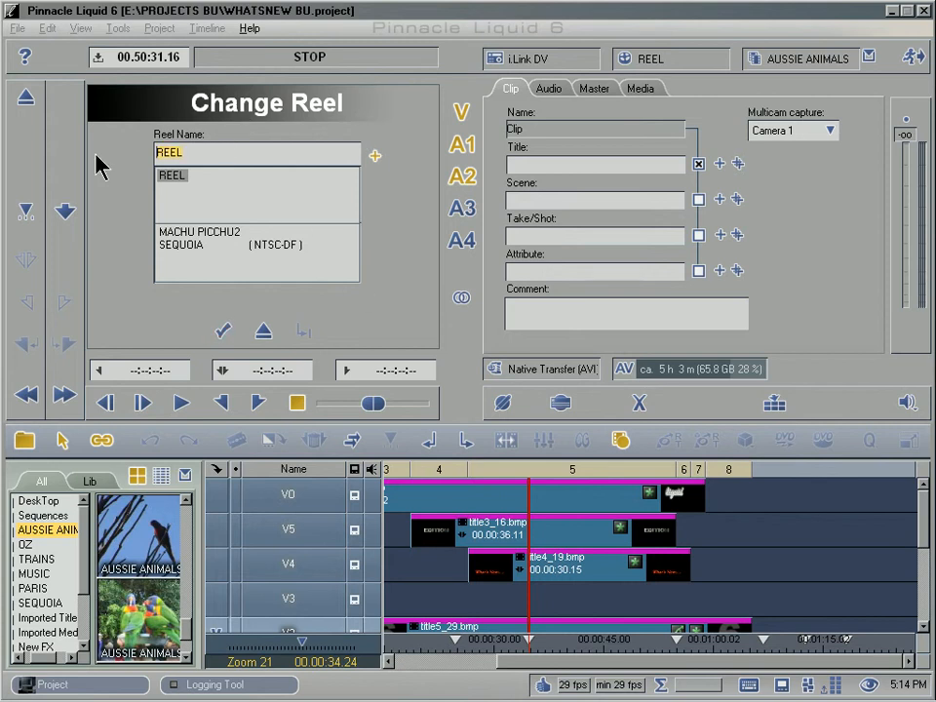
click(219, 239)
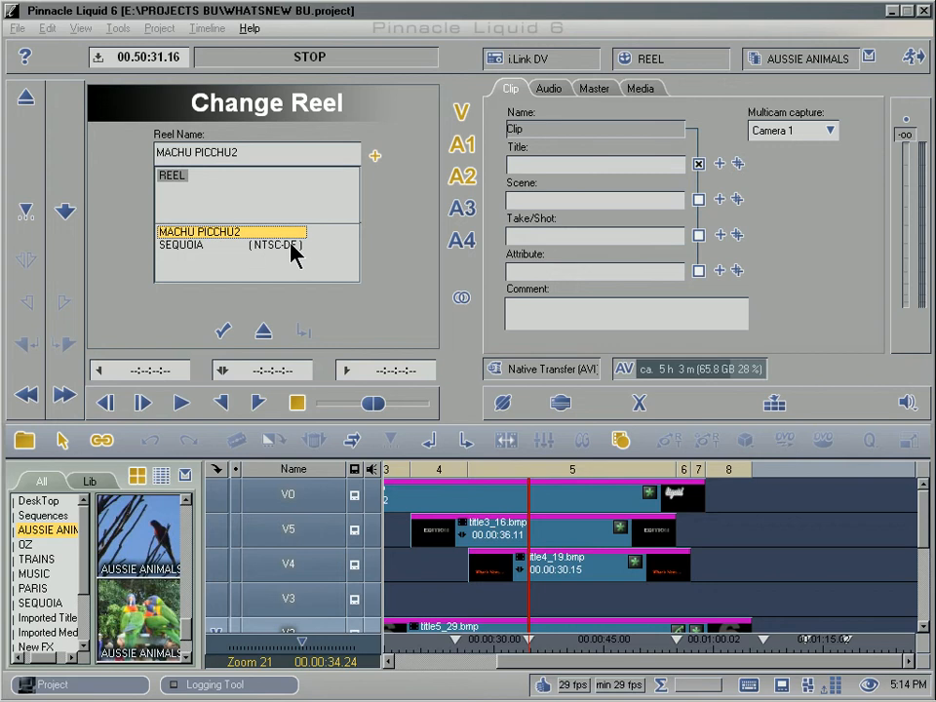
click(257, 152)
key(BackSpace)
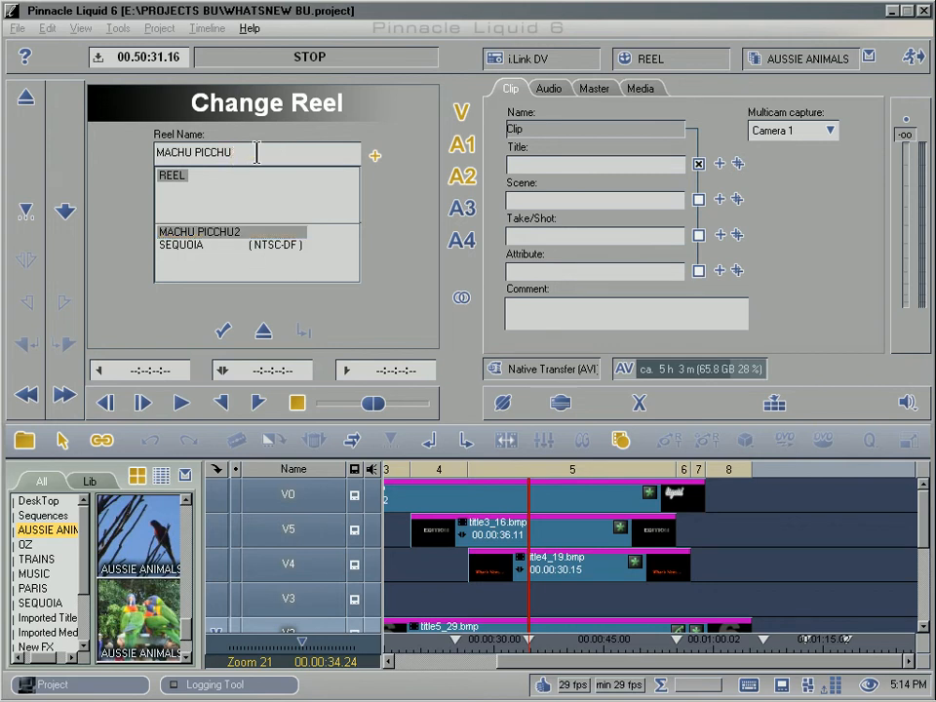
text(1)
click(242, 156)
click(225, 335)
- Play the source tape briefly and pause it on a still frame
click(181, 404)
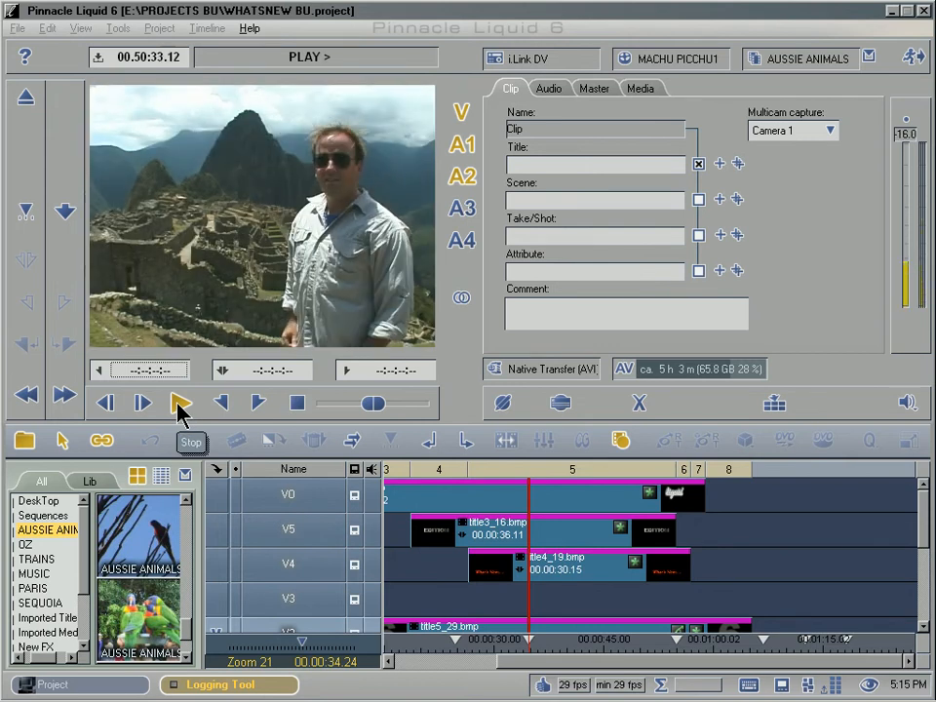
click(180, 404)
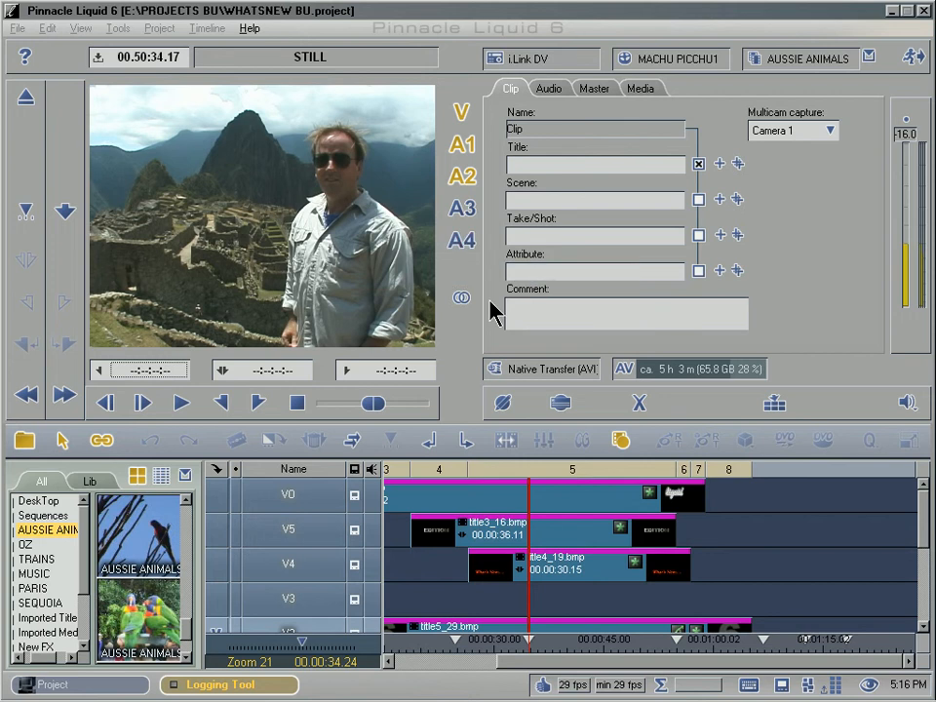
- View the audio and master settings, and move the timeline playhead to 00.00.37.18
click(540, 89)
click(591, 91)
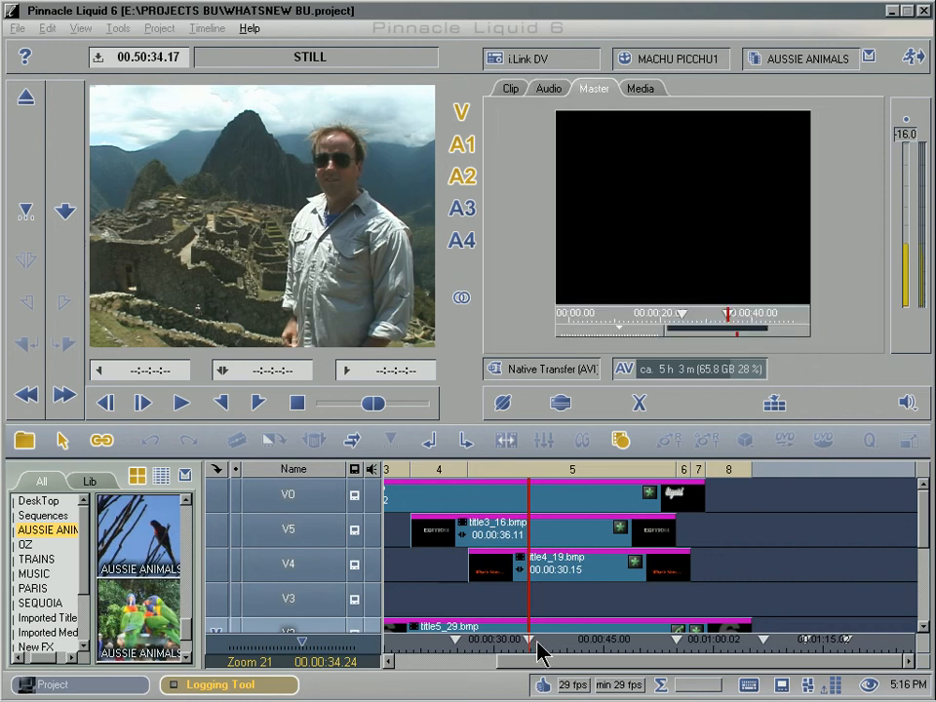
drag(540, 652, 552, 651)
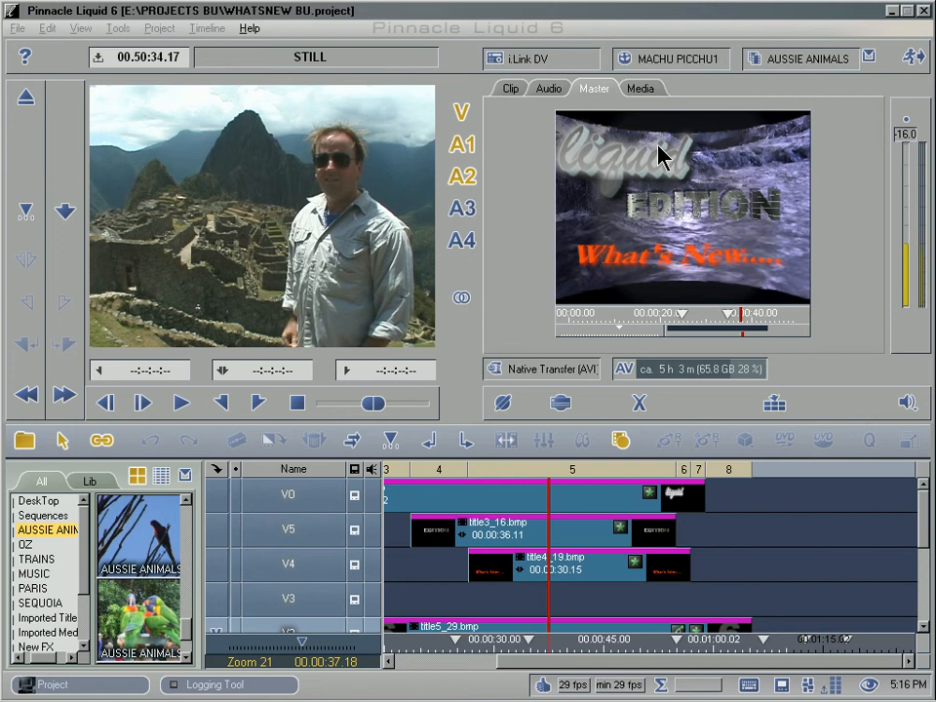
- Try Lowest as the capture media's quality rank, and set it to Highest
click(647, 92)
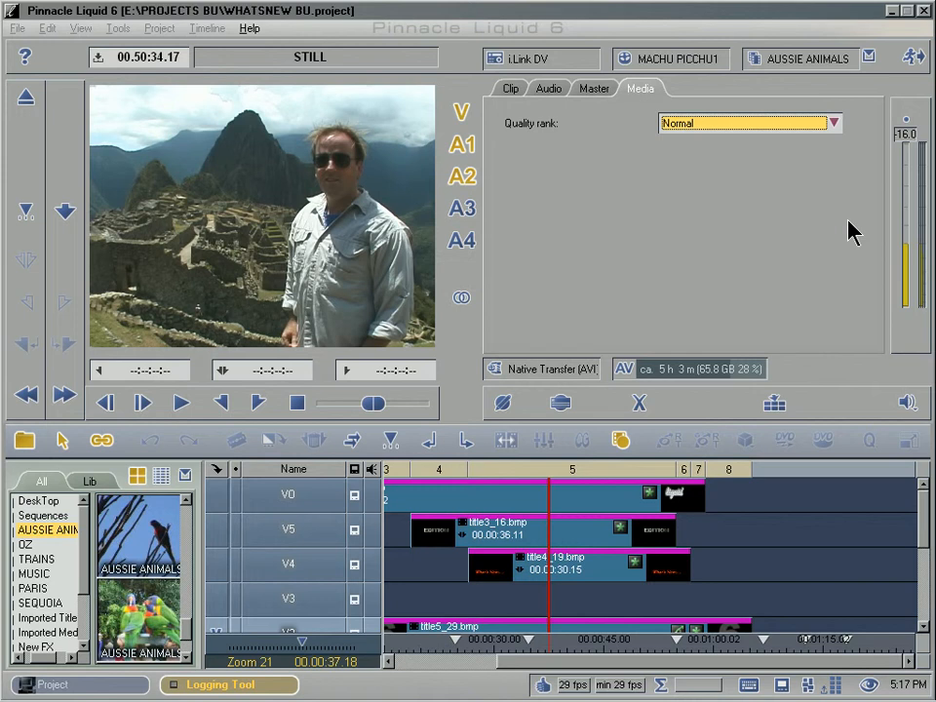
click(835, 123)
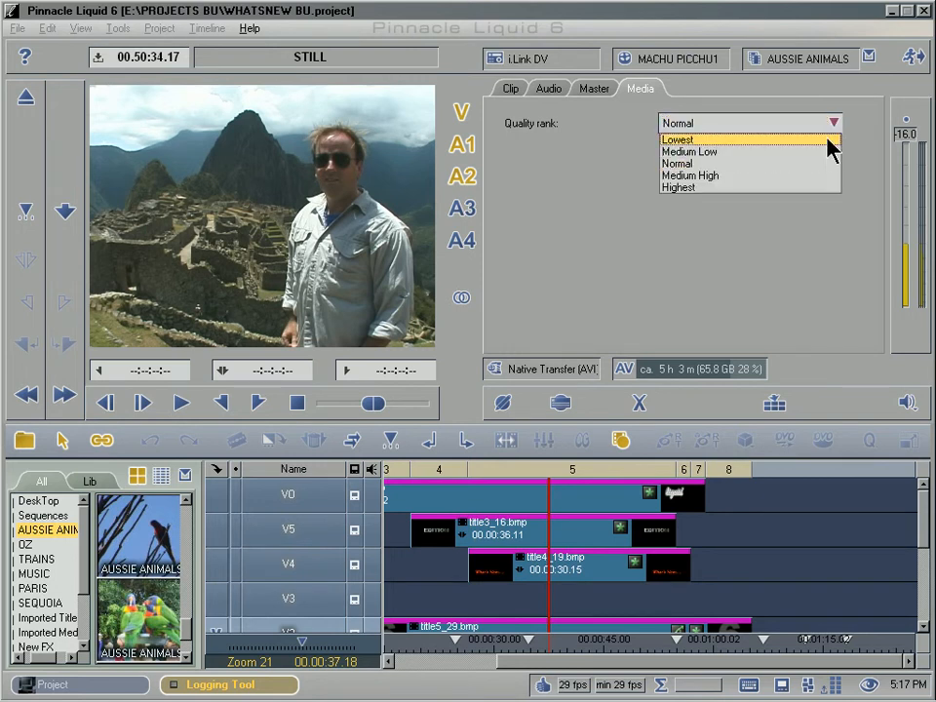
click(820, 139)
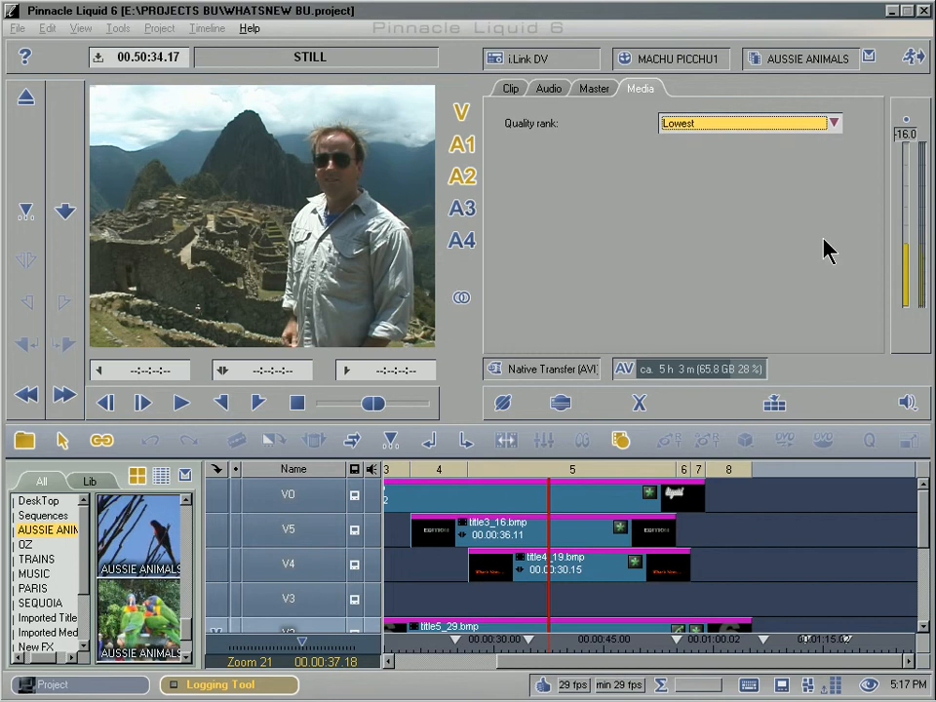
click(832, 123)
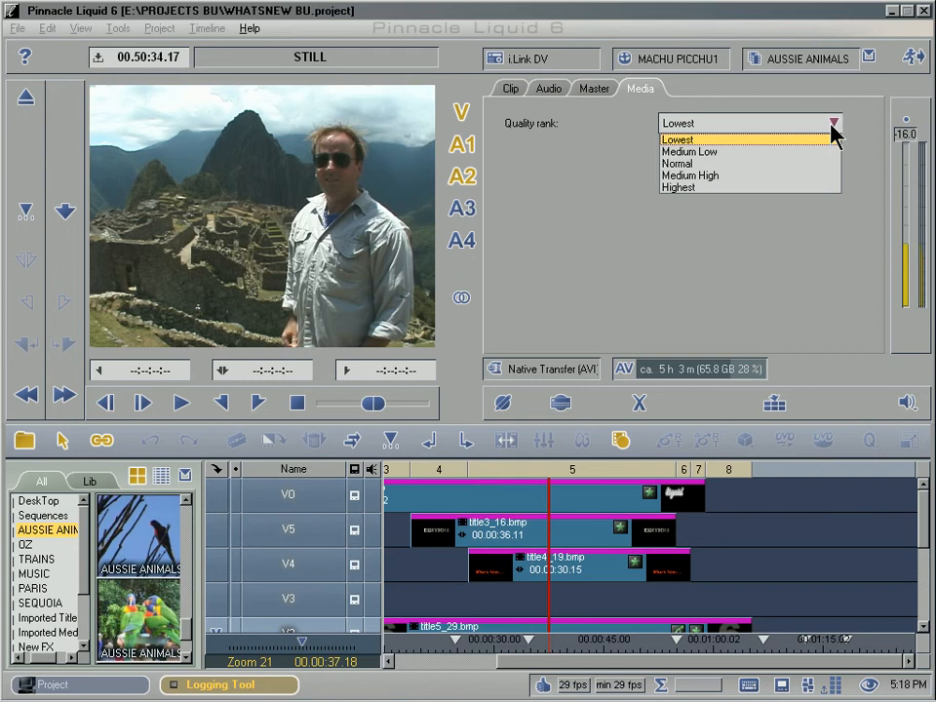
click(817, 187)
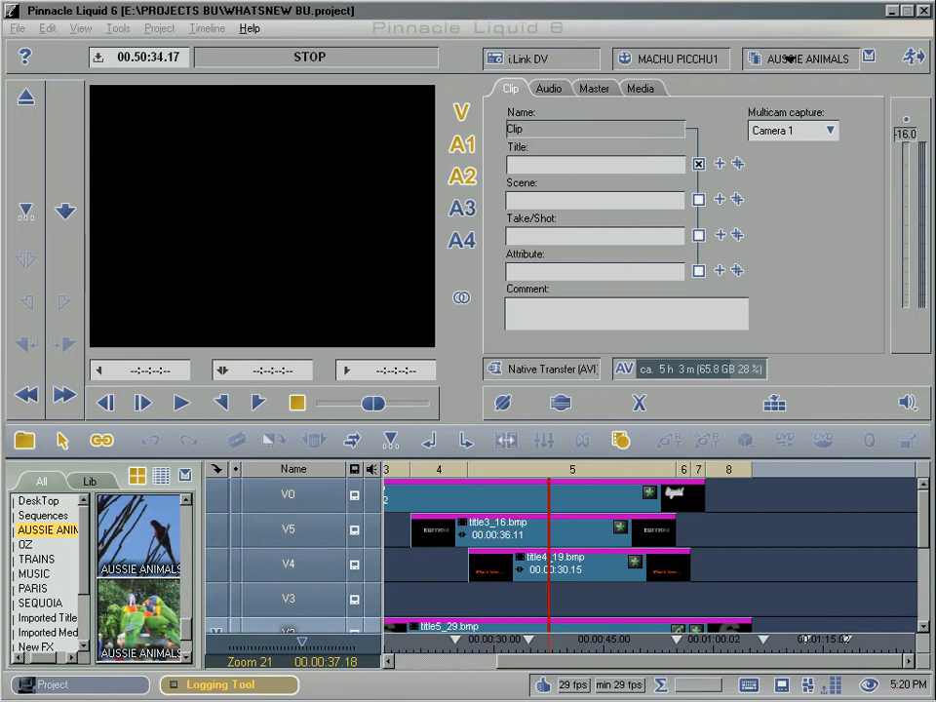
- Review the Native Transfer codec presets and file format options for the capture, and accept Native Transfer (AVI)
click(527, 370)
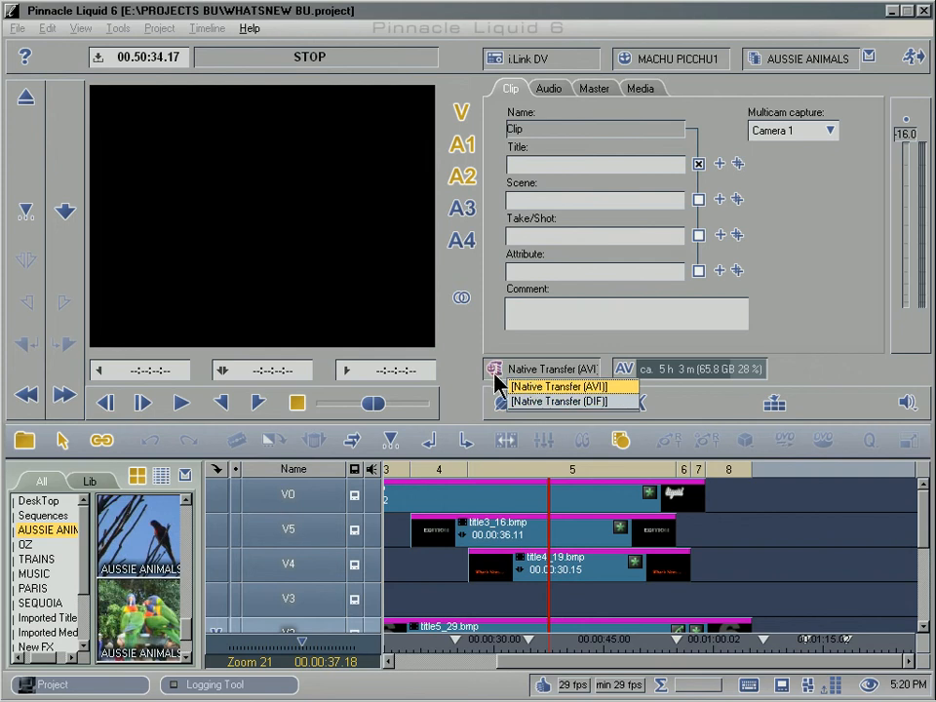
click(495, 377)
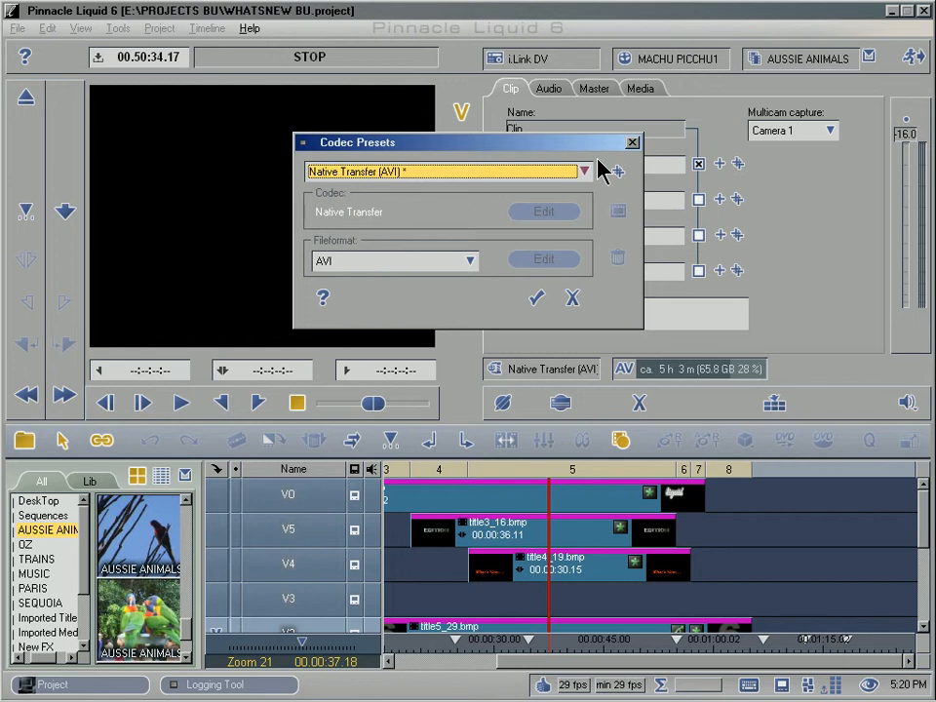
click(586, 176)
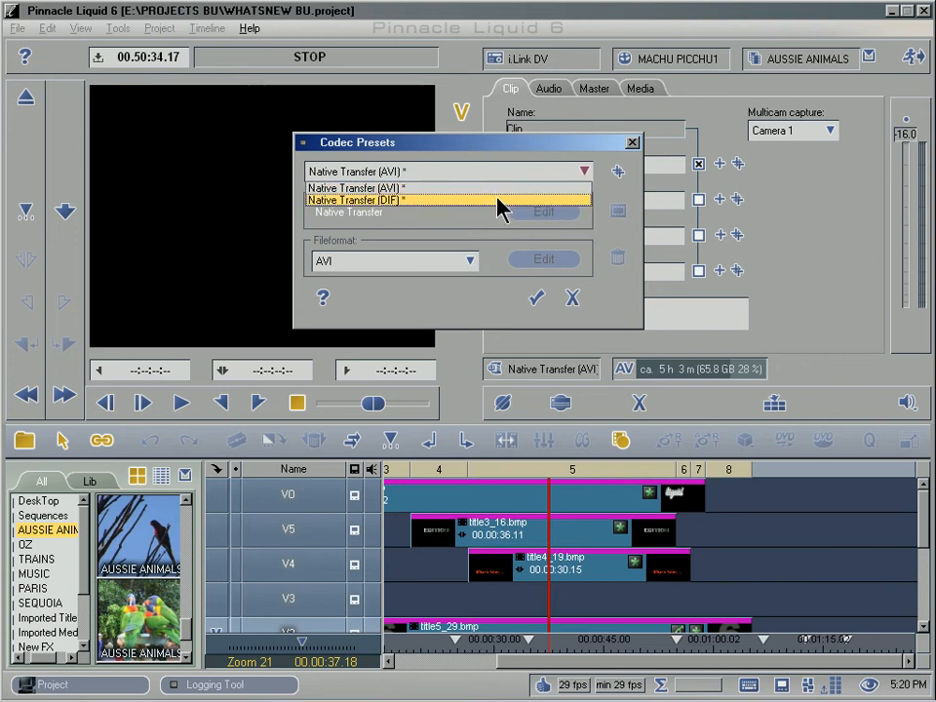
click(485, 240)
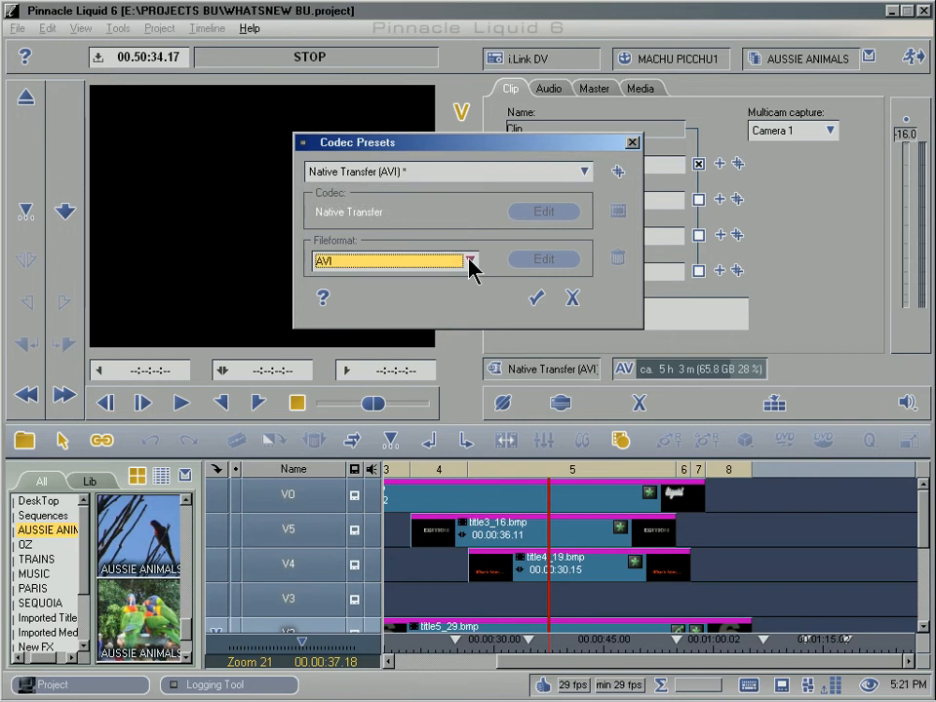
click(469, 263)
click(459, 267)
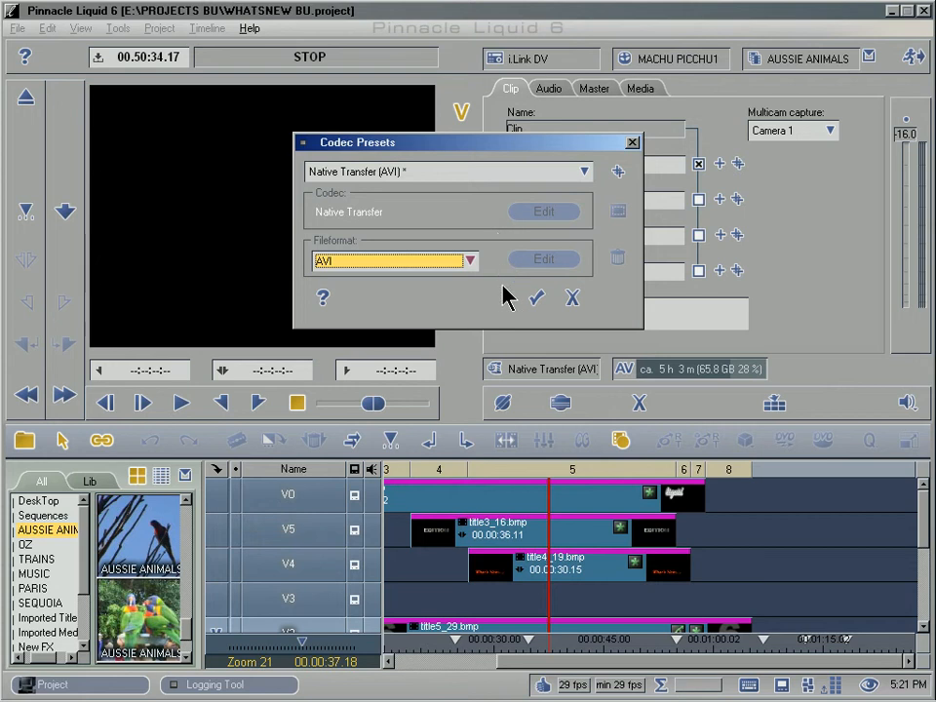
click(537, 297)
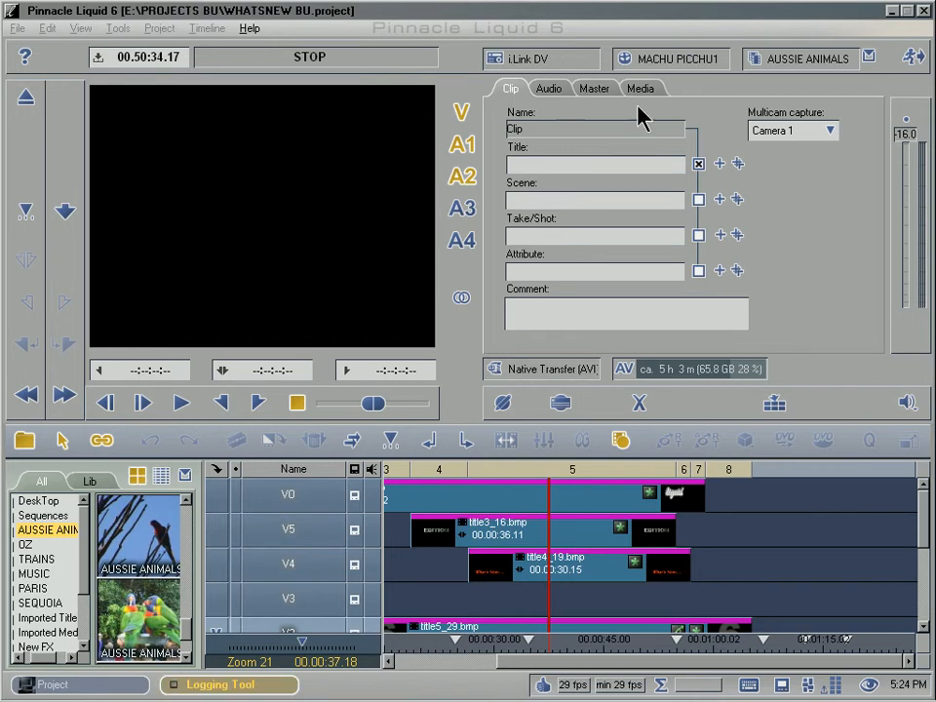
- Try Camera 2 as the multicam capture camera, and set it back to Camera 1
click(831, 132)
drag(834, 185, 844, 249)
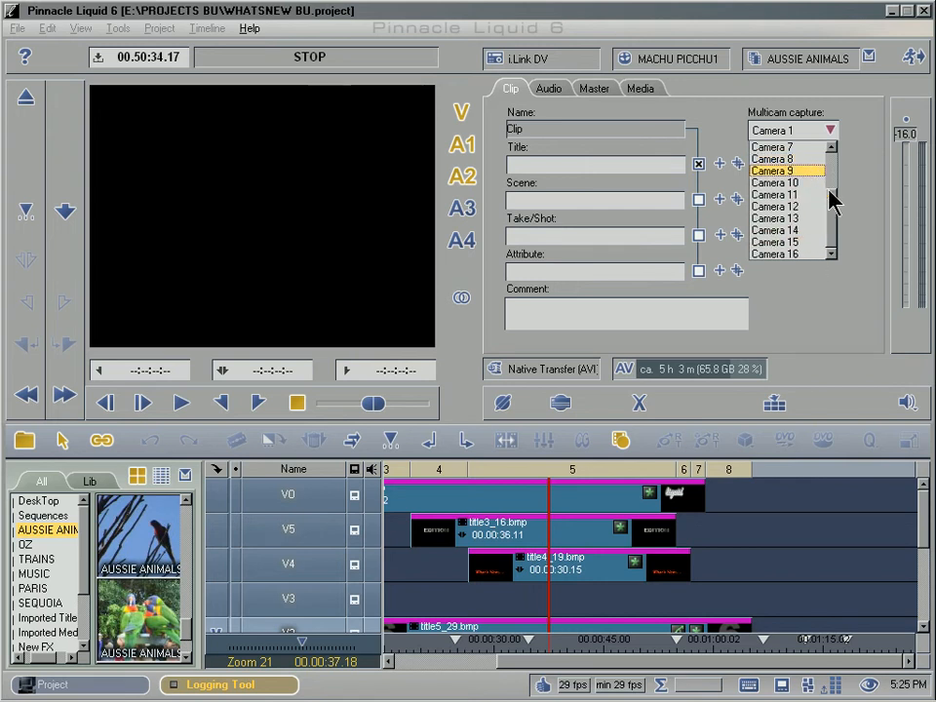
scroll(832, 195, up, 2)
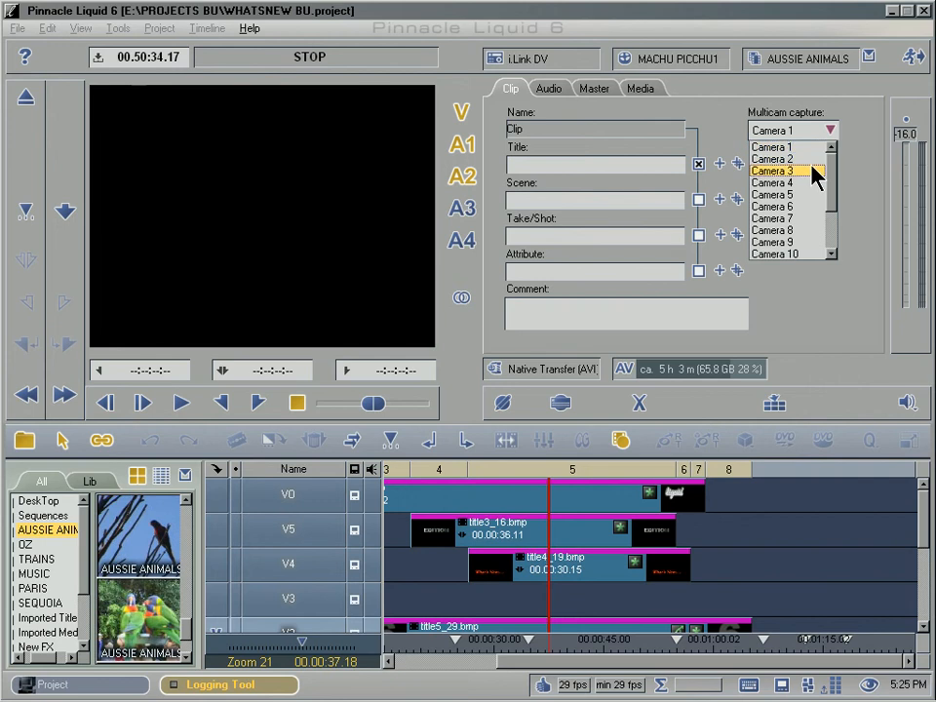
click(810, 159)
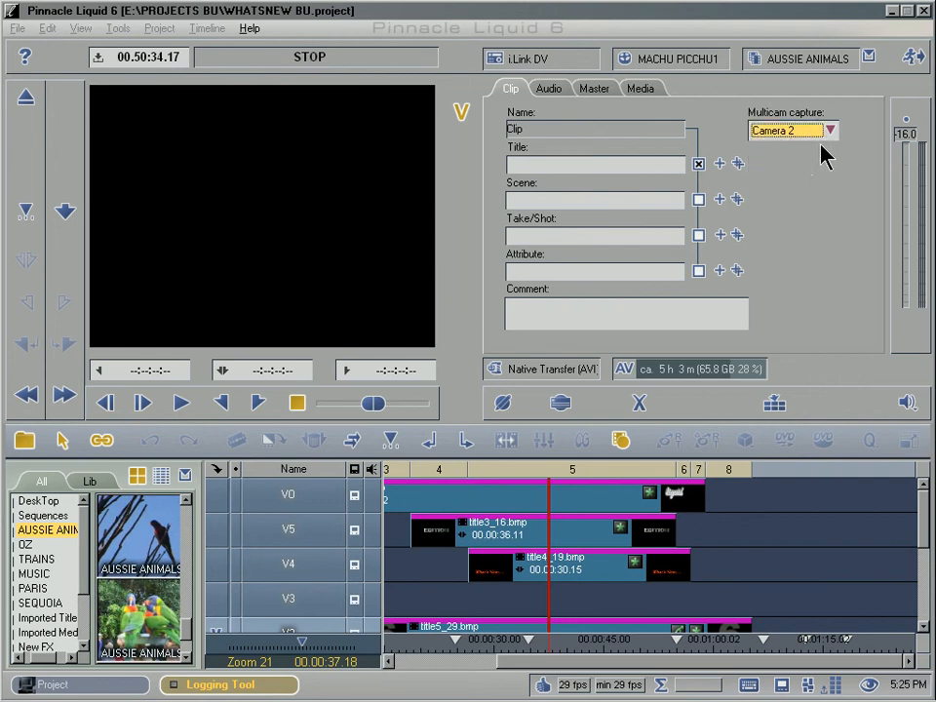
click(830, 130)
click(810, 159)
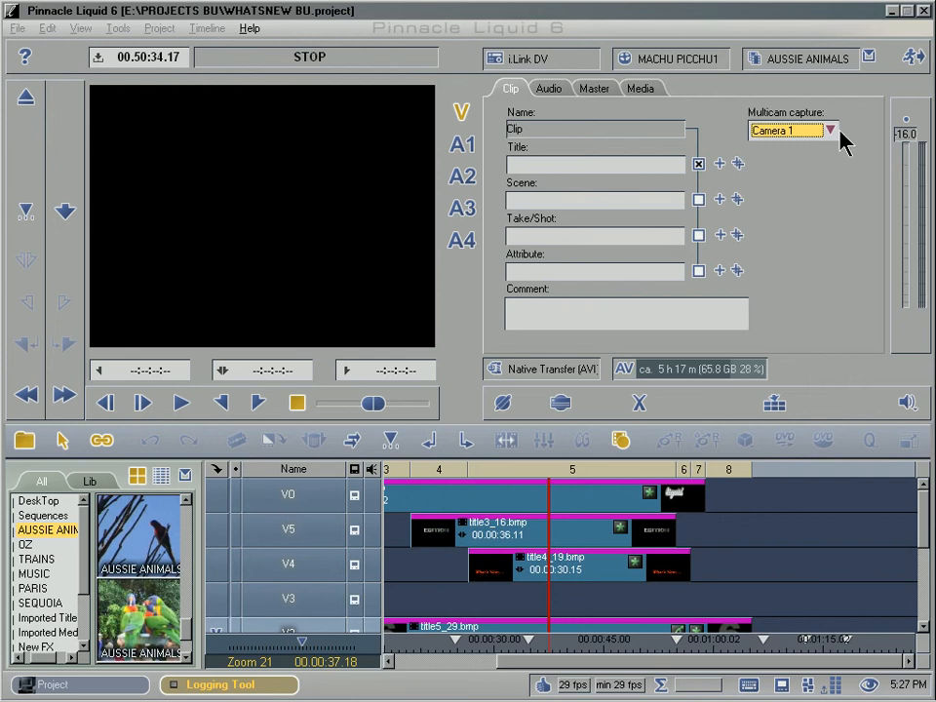
- Enable audio channels A1 and A2 for capture, and enter CAM2 as the clip's attribute
click(463, 145)
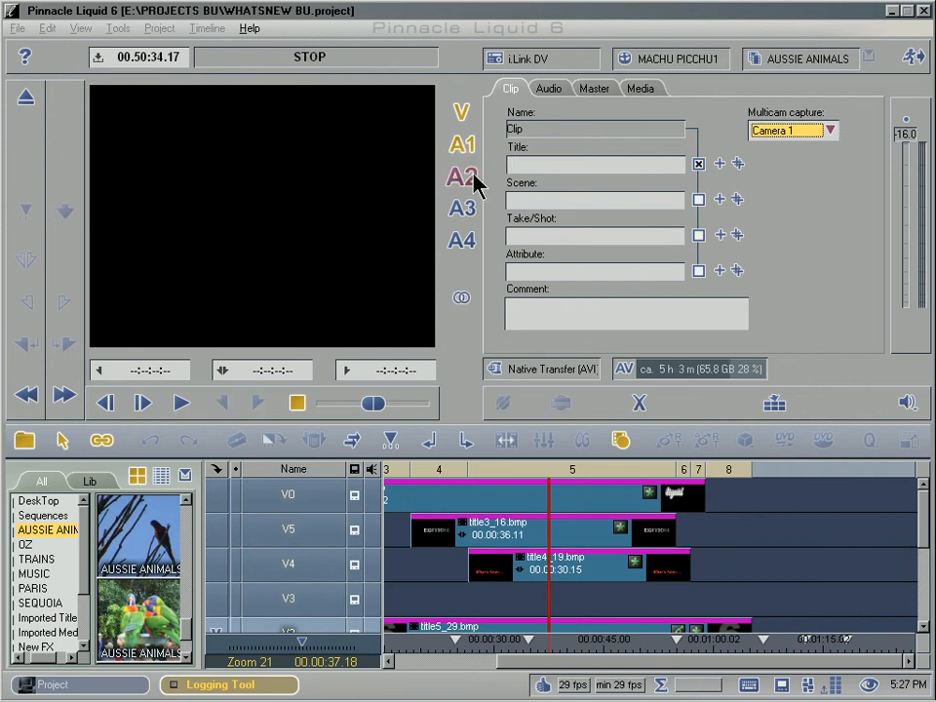
click(470, 181)
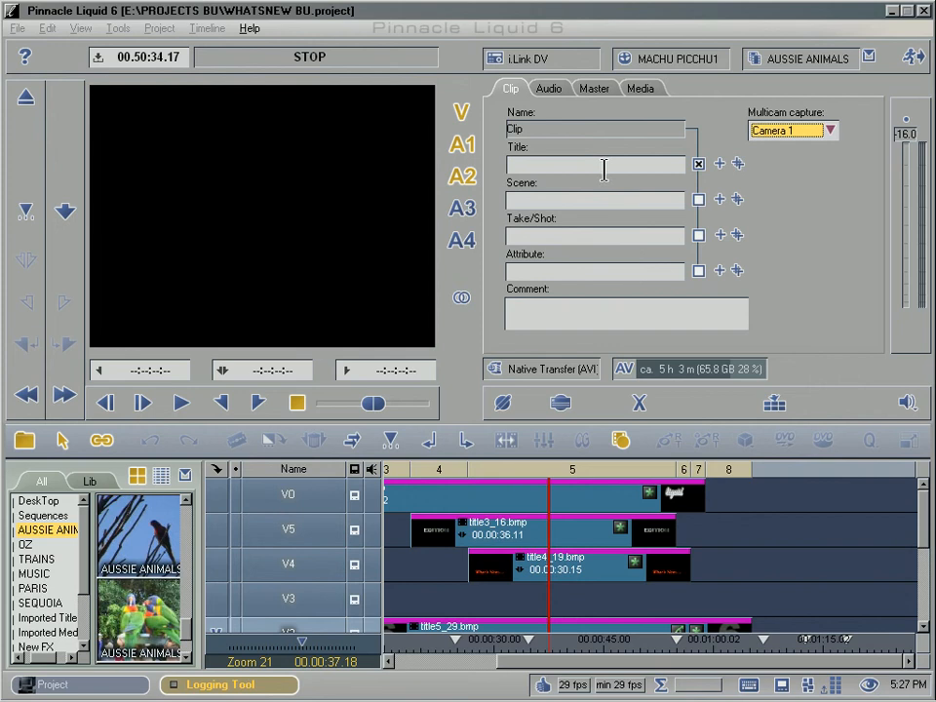
click(552, 269)
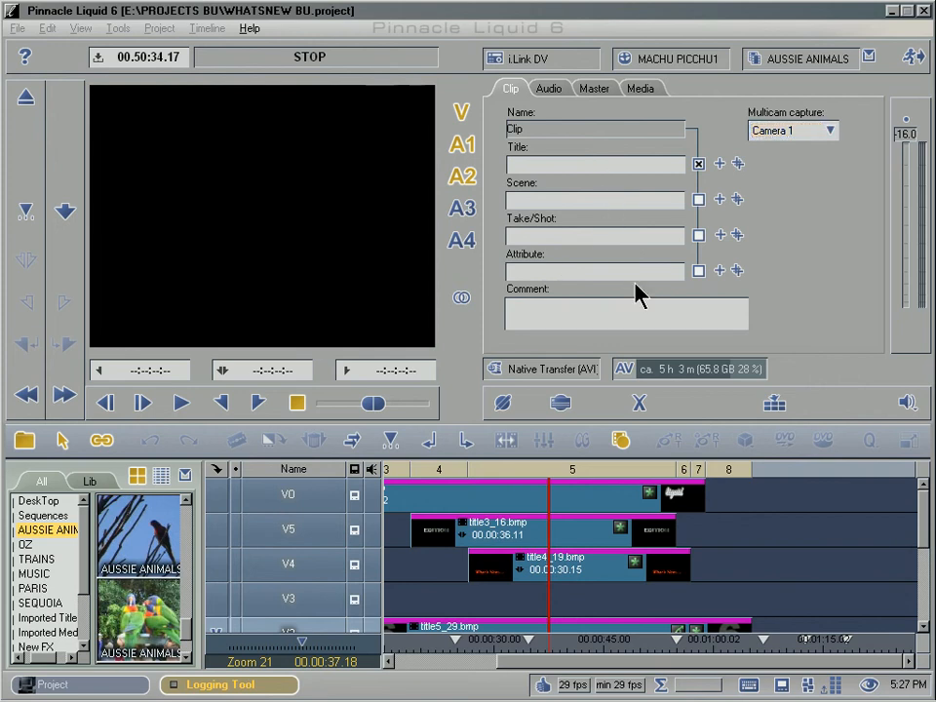
text(CAM2)
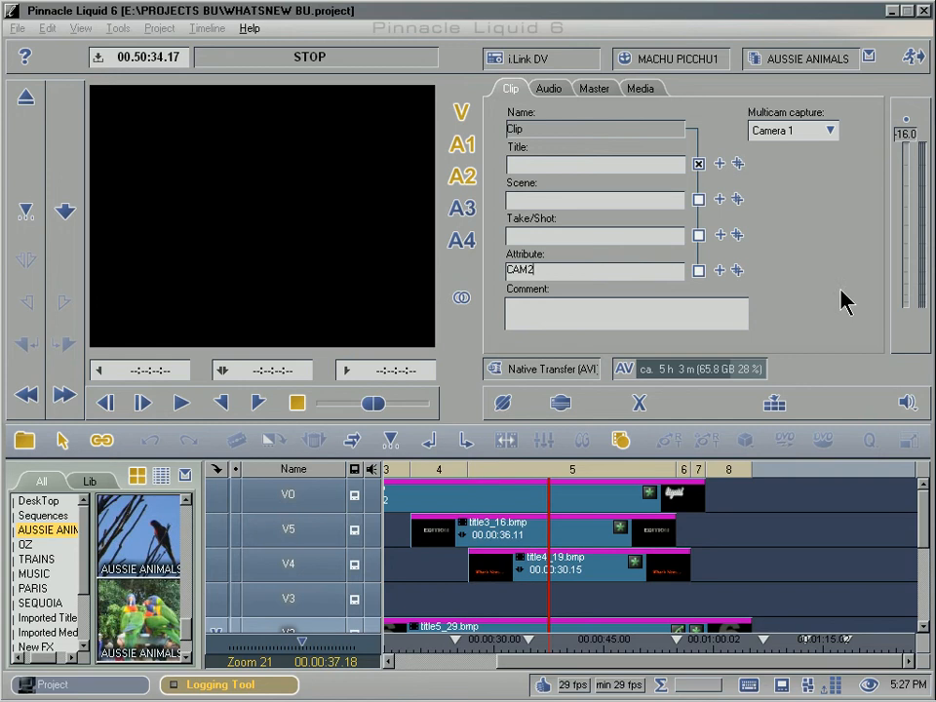
- Enable resetting color correction and audio levels when changing the reel in the Logging Tool's general properties
click(873, 59)
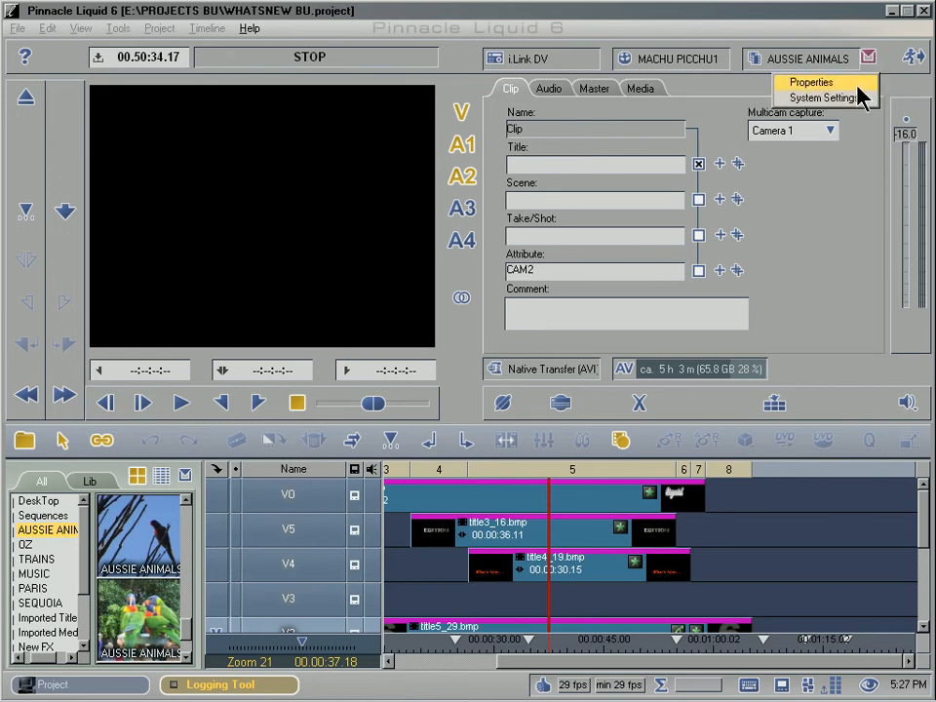
click(858, 86)
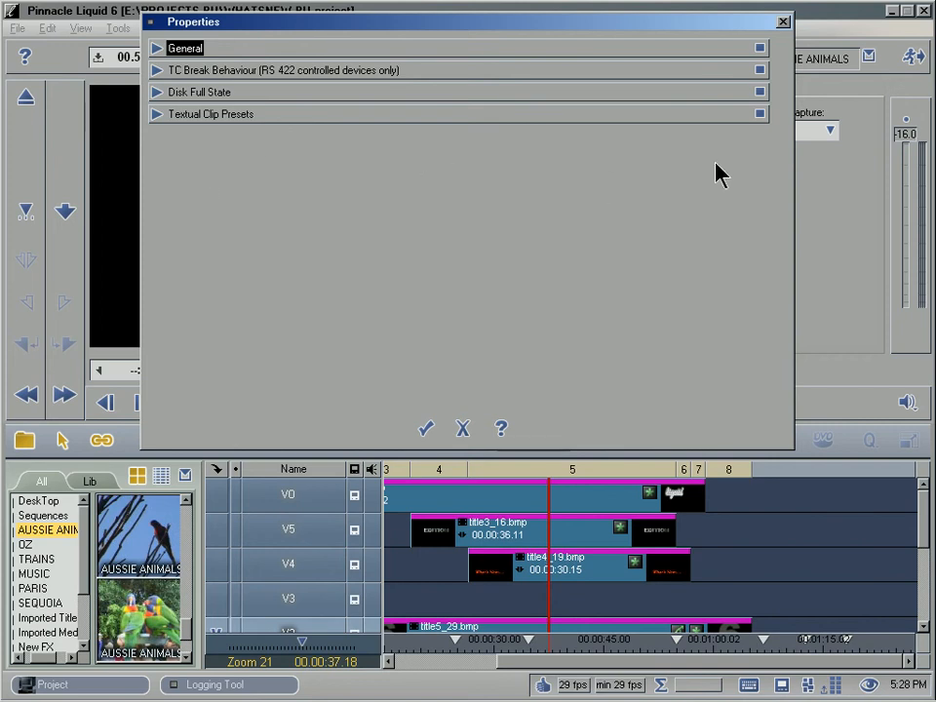
click(156, 49)
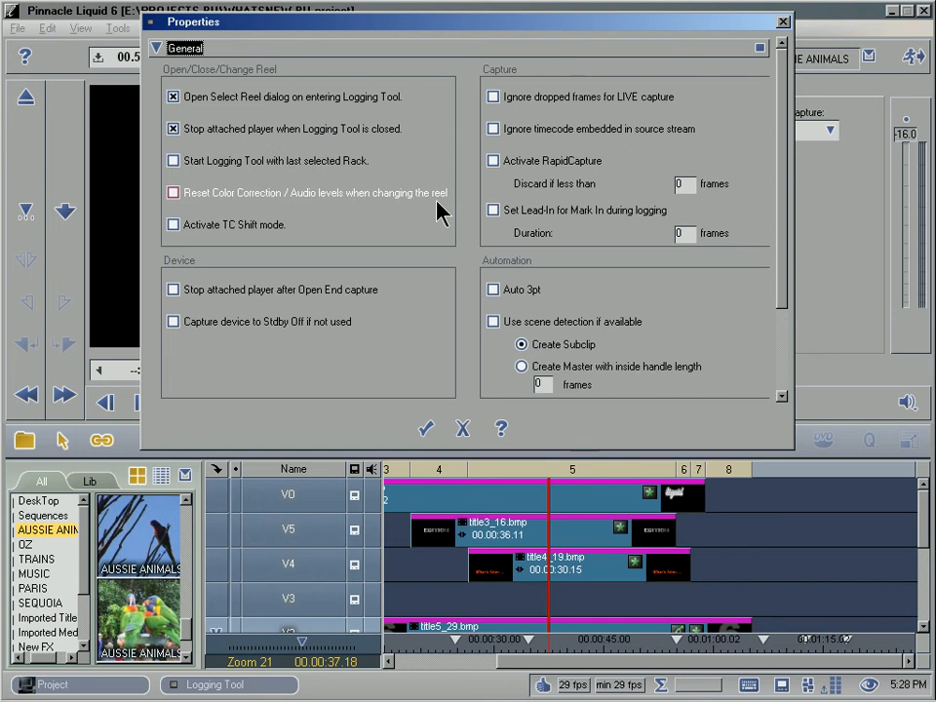
click(179, 193)
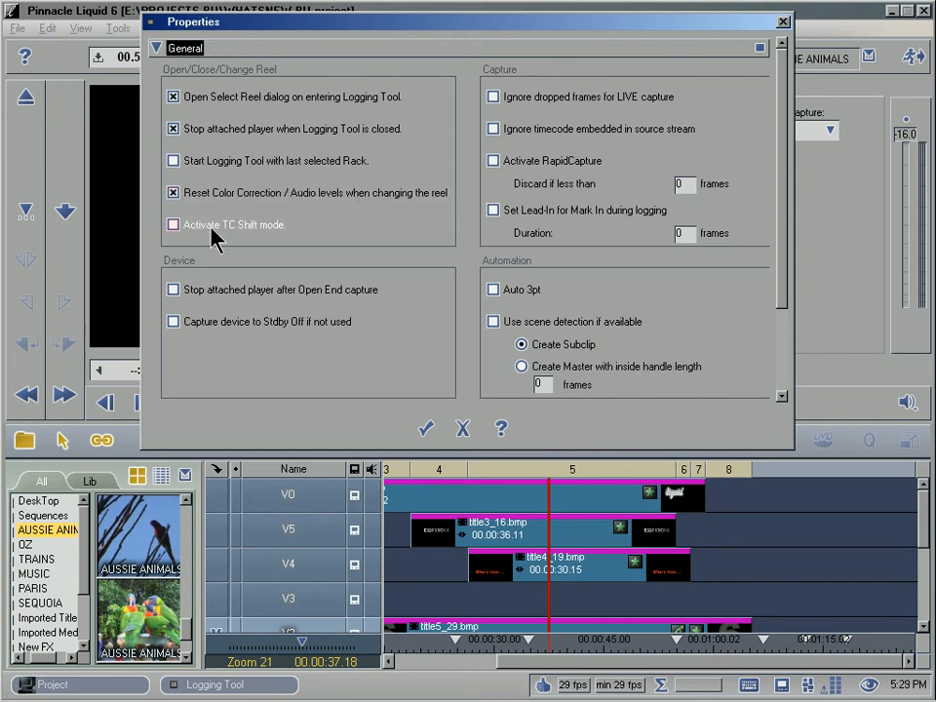
click(425, 432)
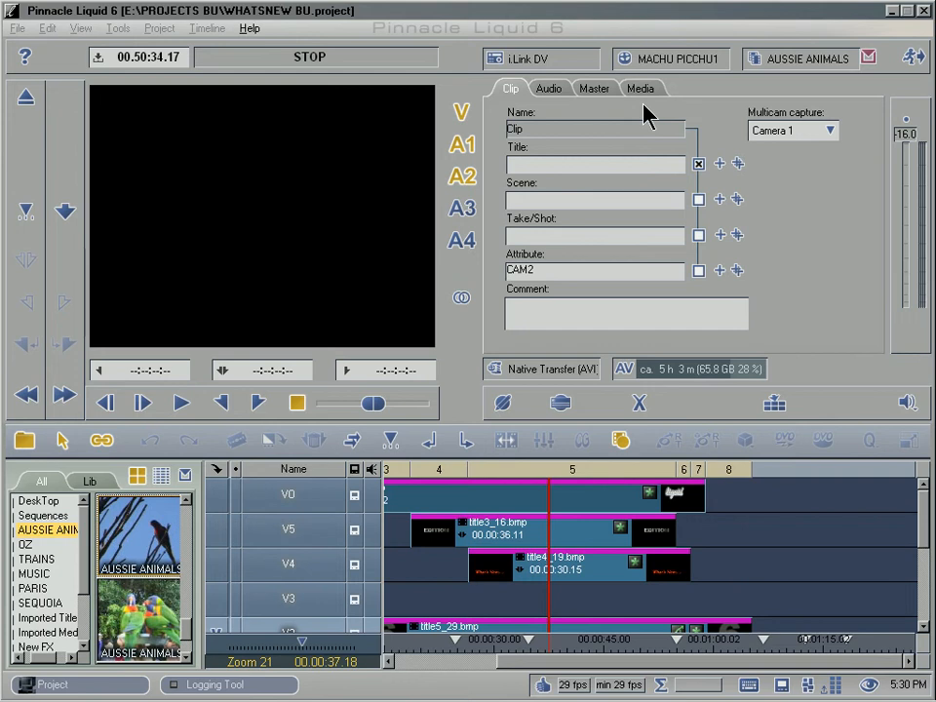
- Try a clip playback audio level of -14.9, reset it to 0.0, and view the Logging Tool properties
click(551, 94)
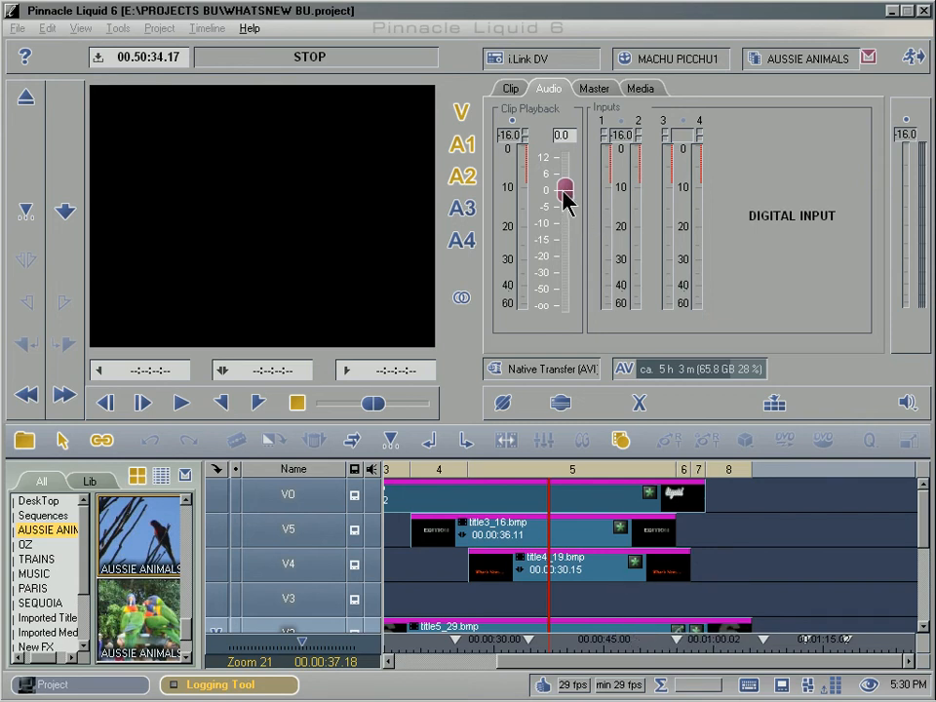
drag(564, 190, 566, 238)
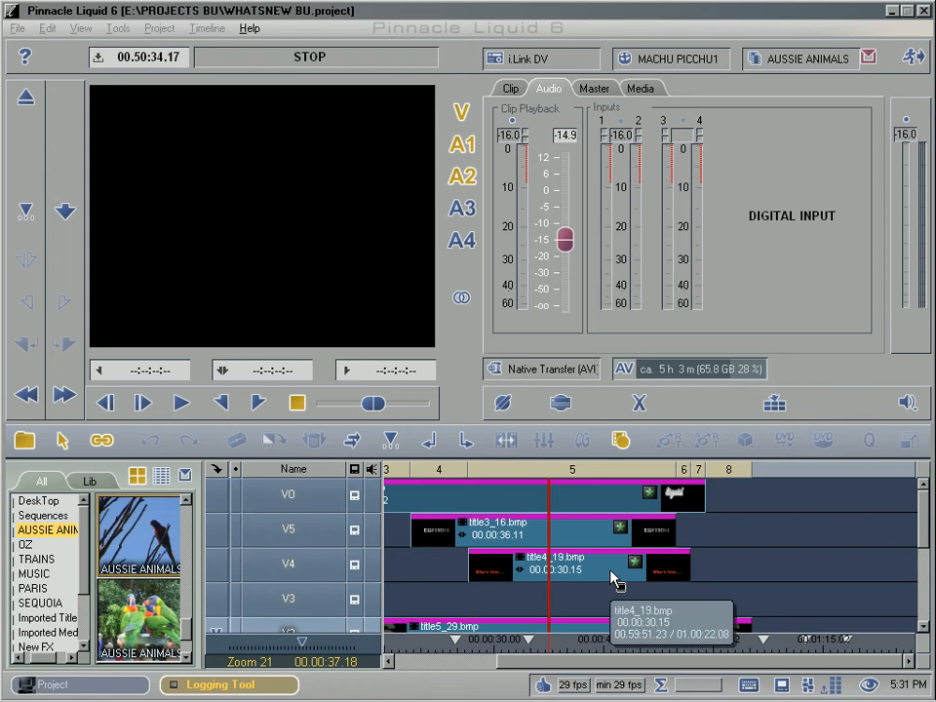
double_click(566, 243)
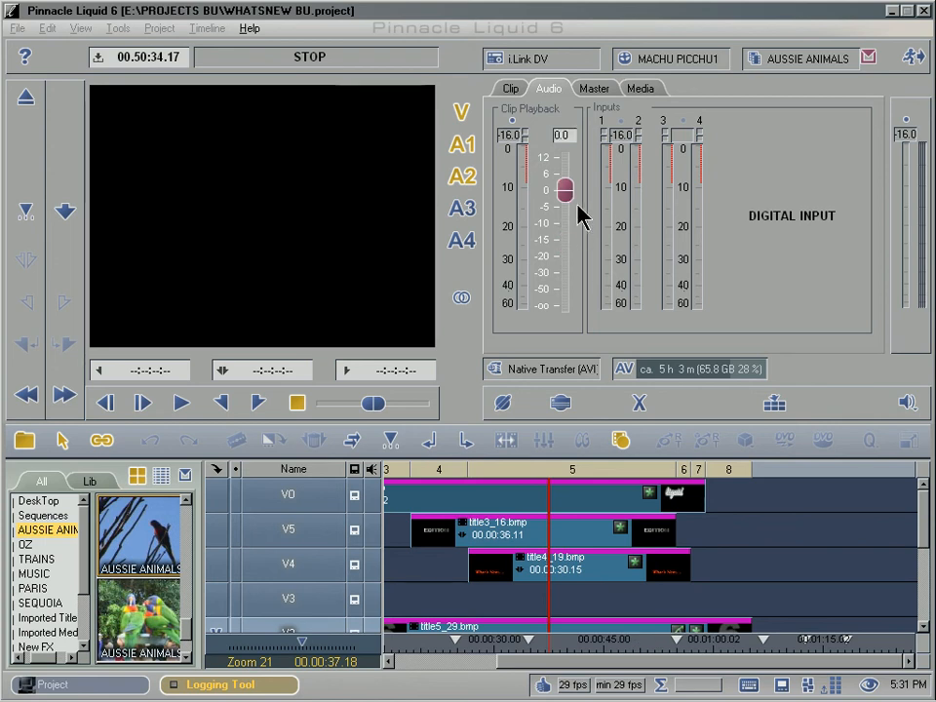
click(871, 59)
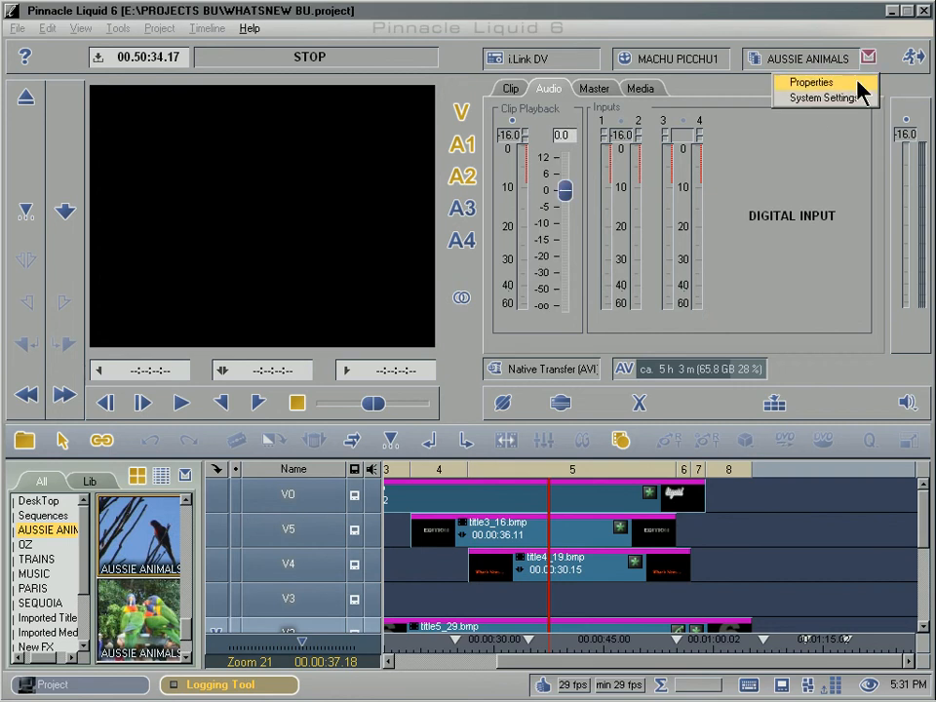
click(859, 84)
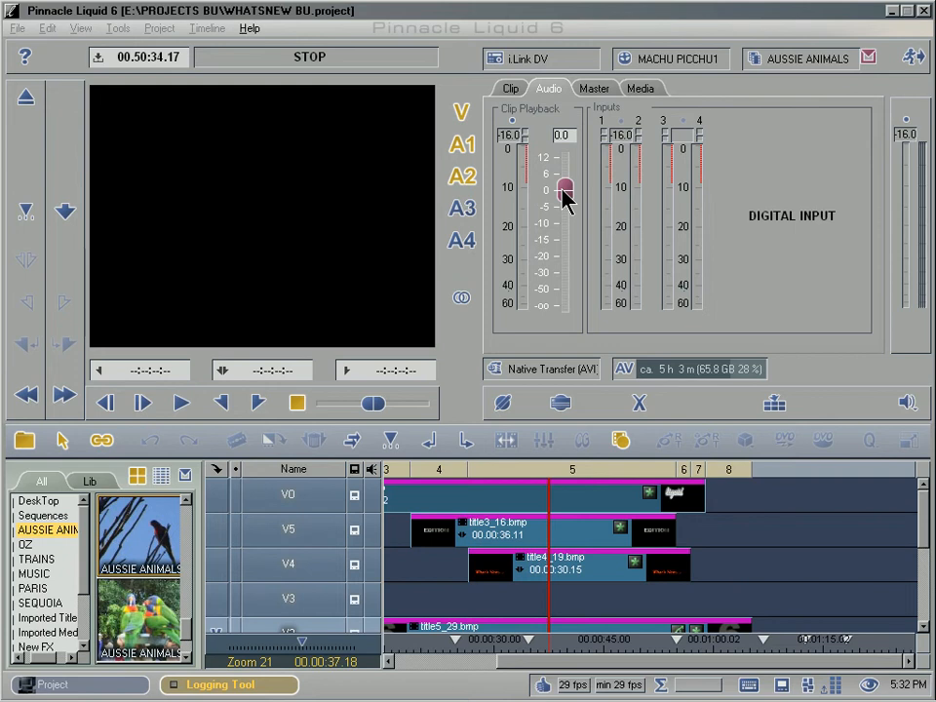
- Activate RapidCapture in the Logging Tool's capture properties, discarding clips shorter than 15 frames
click(868, 59)
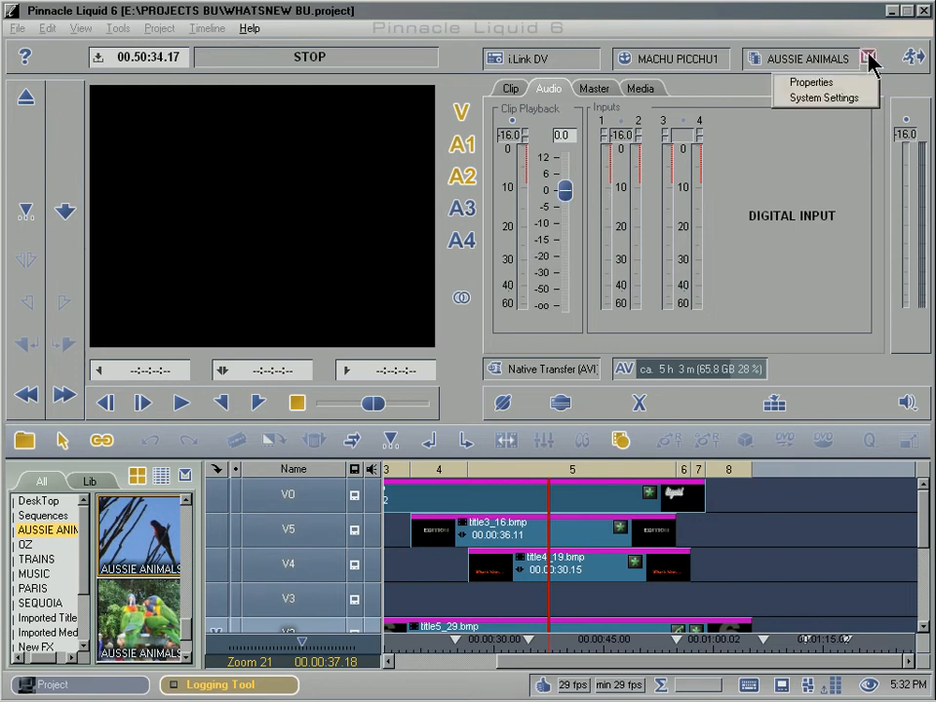
click(824, 83)
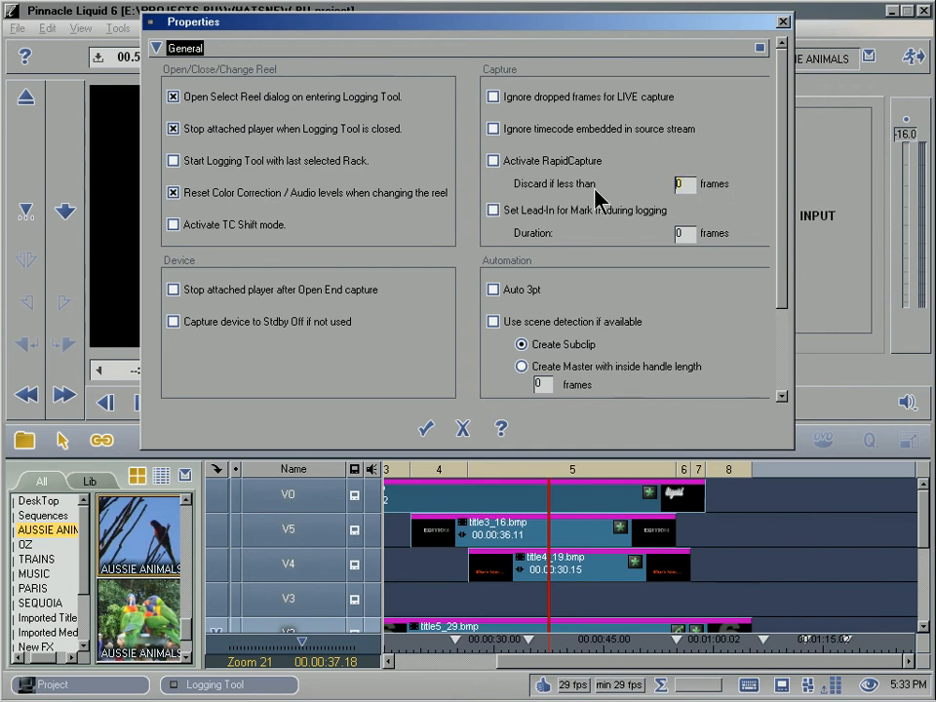
text(15)
click(494, 161)
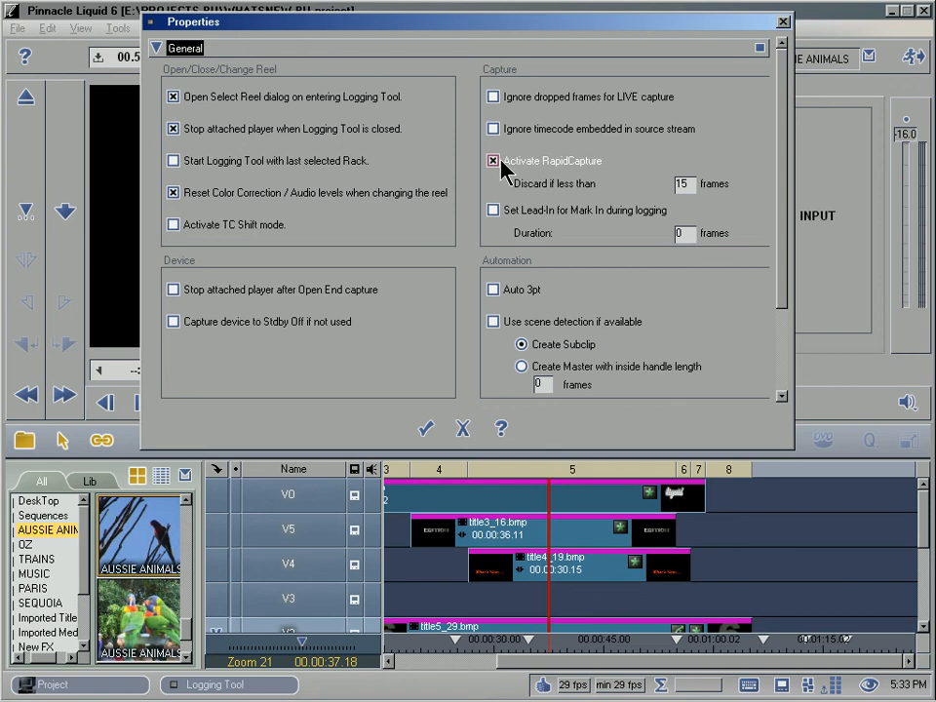
click(428, 432)
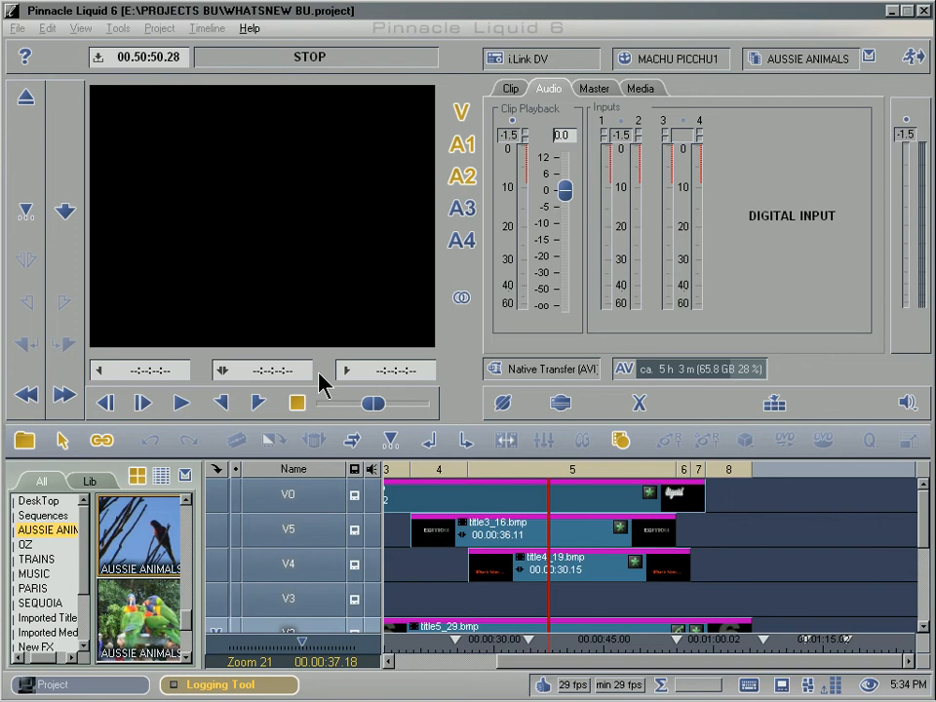
- Customize the Logging Tool's control row by adding the Use Rapid Capture function and removing gaps beside the existing controls
right_click(709, 412)
click(733, 414)
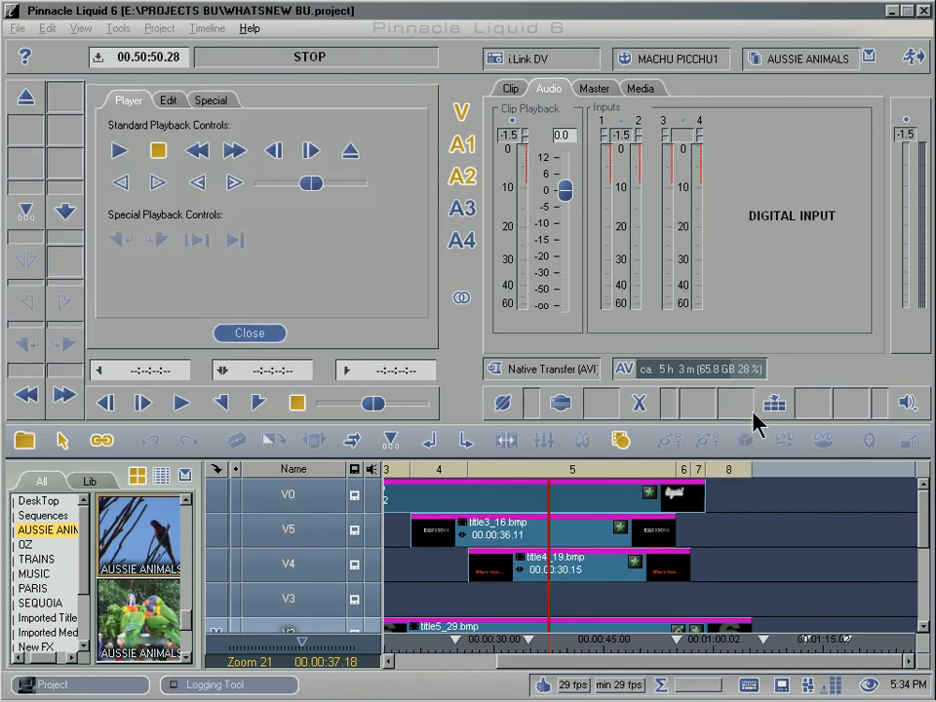
click(168, 100)
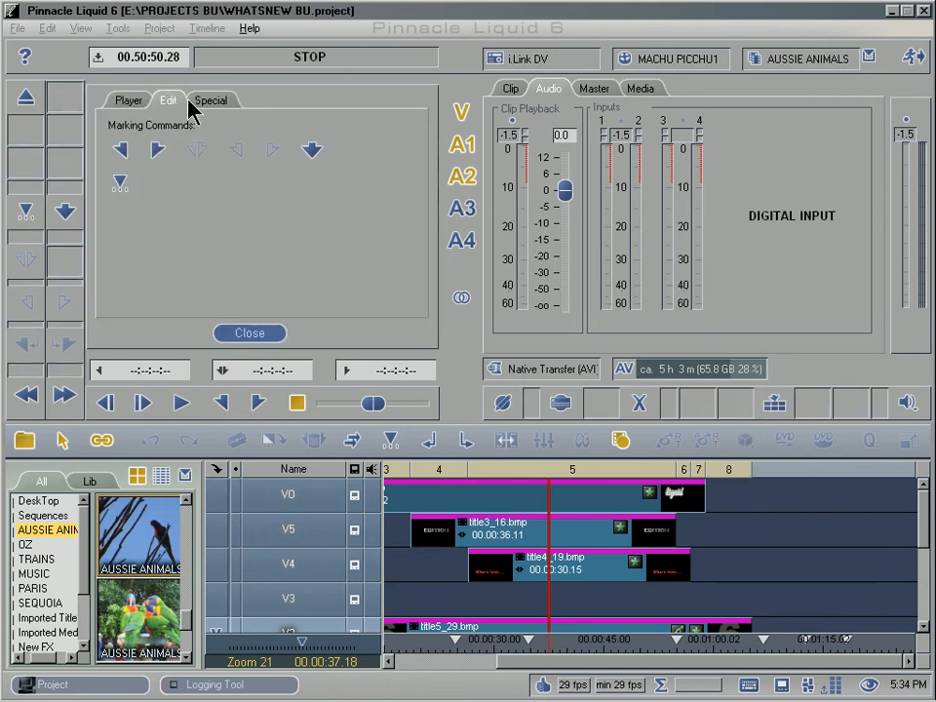
click(209, 101)
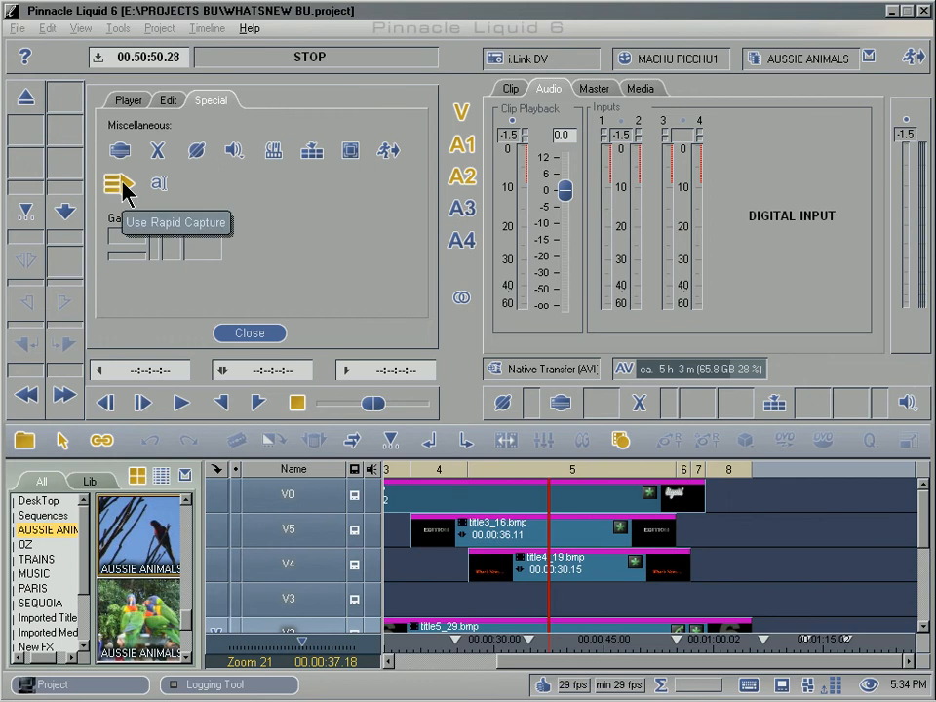
drag(123, 182, 723, 296)
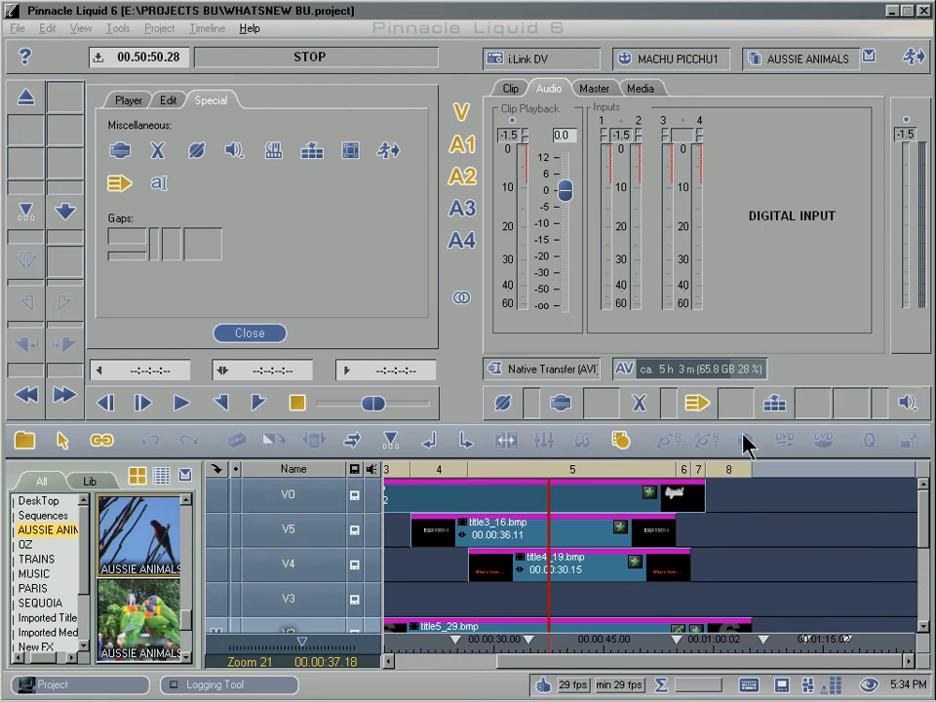
drag(739, 417, 757, 298)
drag(779, 418, 730, 236)
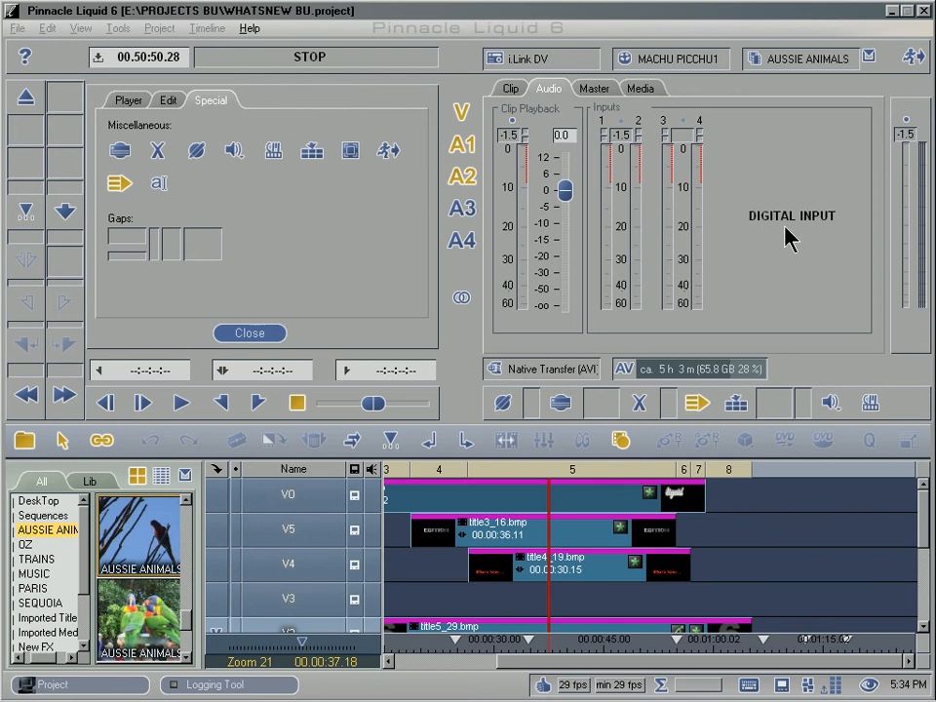
click(249, 333)
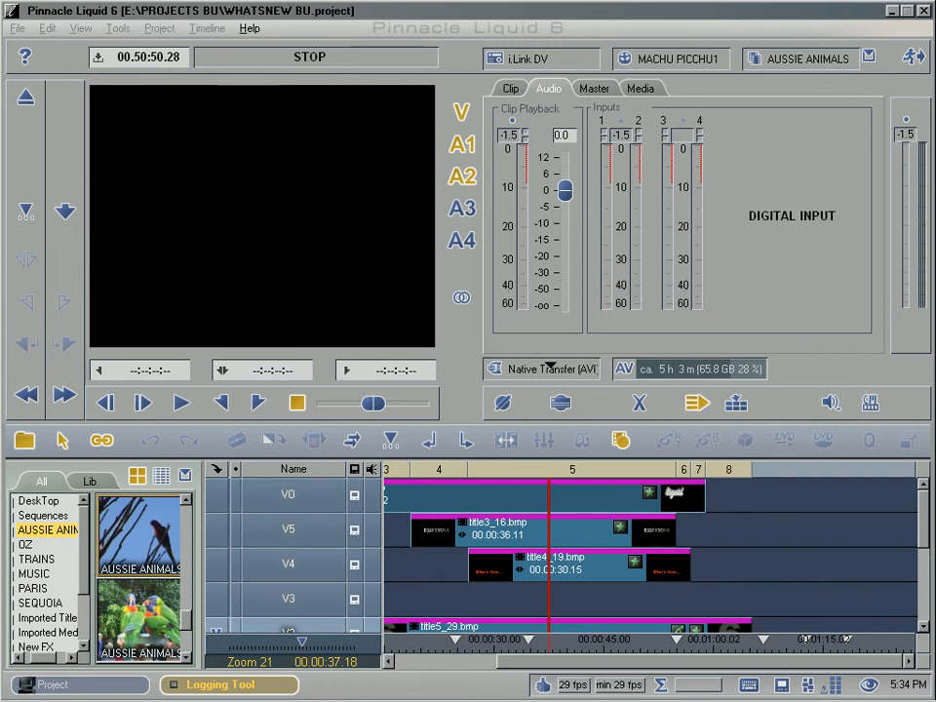
- Play the tape to capture footage with RapidCapture, pause it, and show the clip details
click(181, 404)
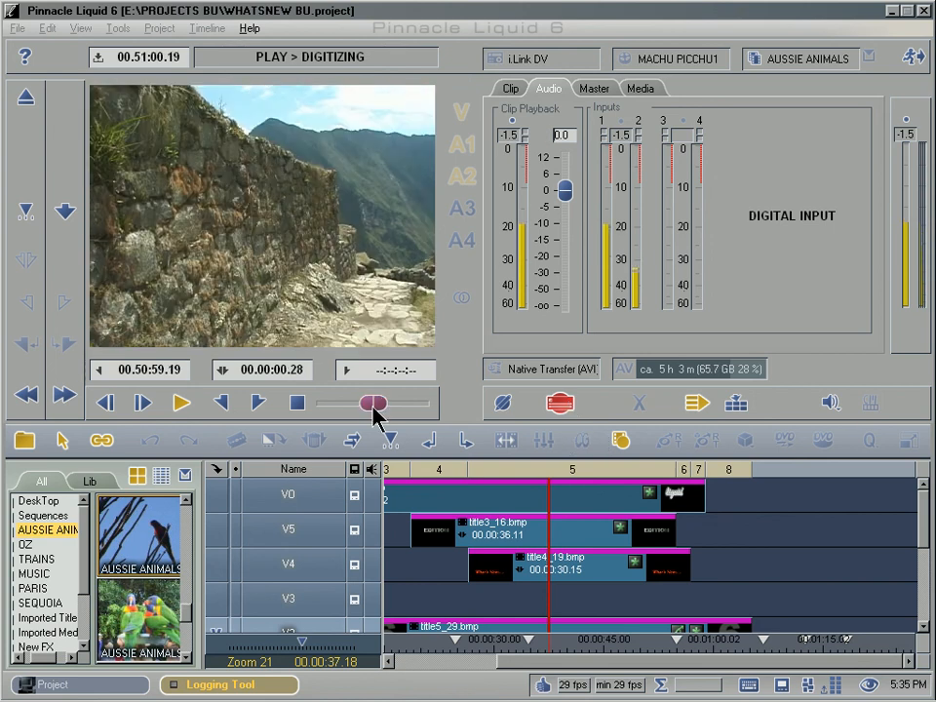
mouse_move(374, 406)
mouse_down()
mouse_move(338, 418)
mouse_move(380, 413)
mouse_up()
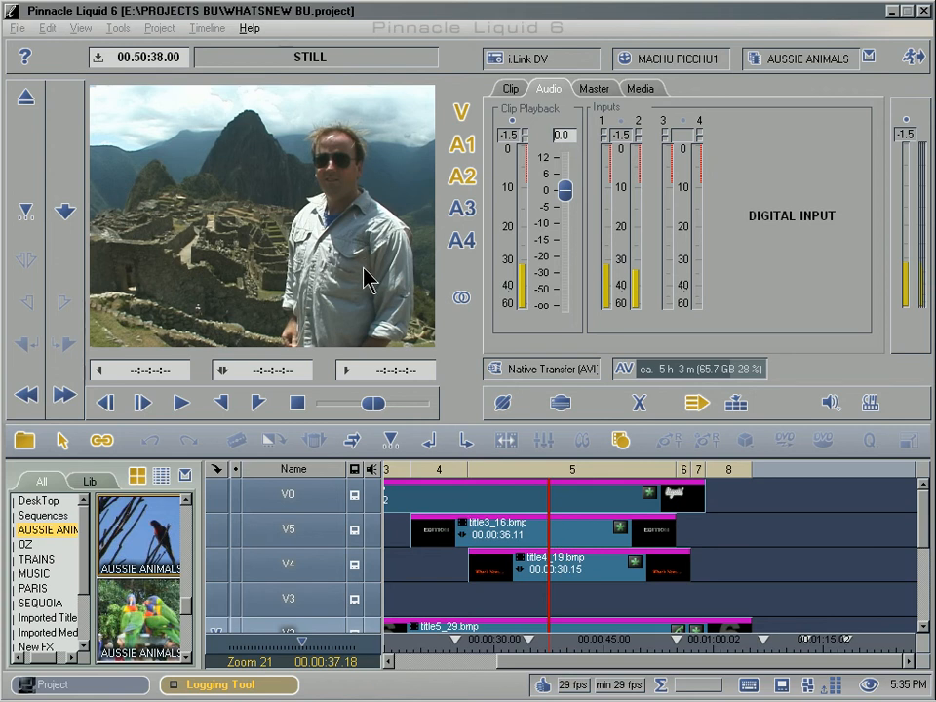
click(514, 90)
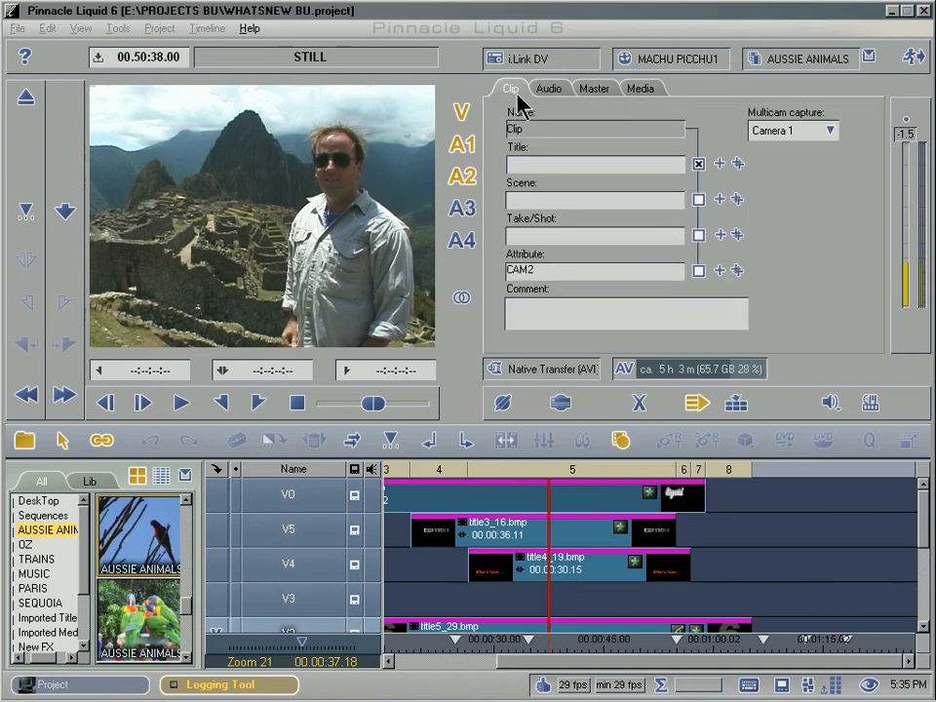
- Shuttle the tape back to about 00.50.13 and play it from there, capturing footage with RapidCapture
drag(421, 415, 435, 392)
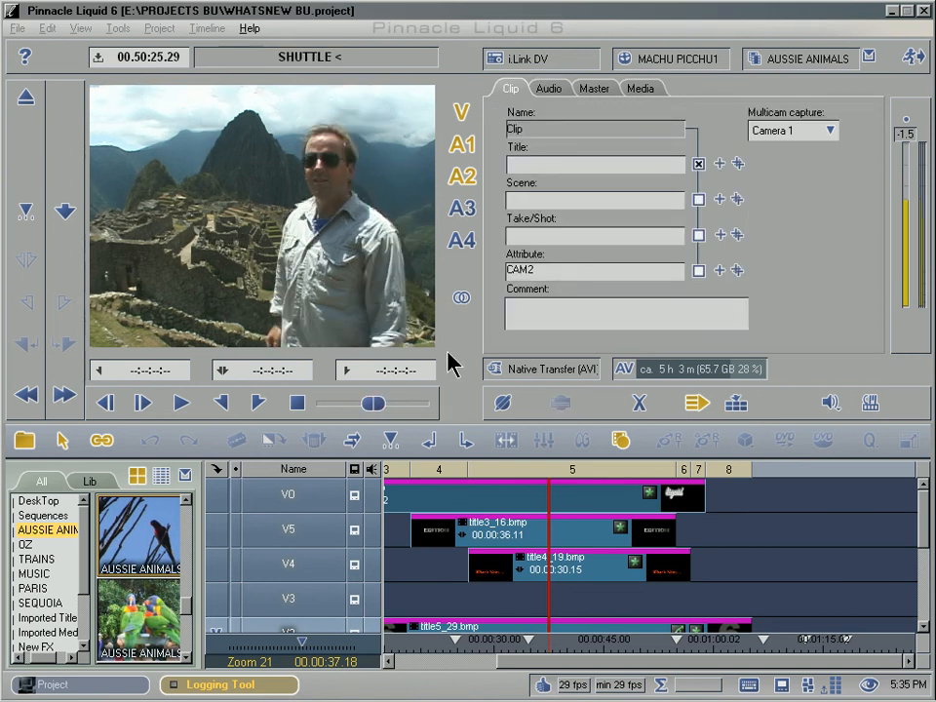
key(space)
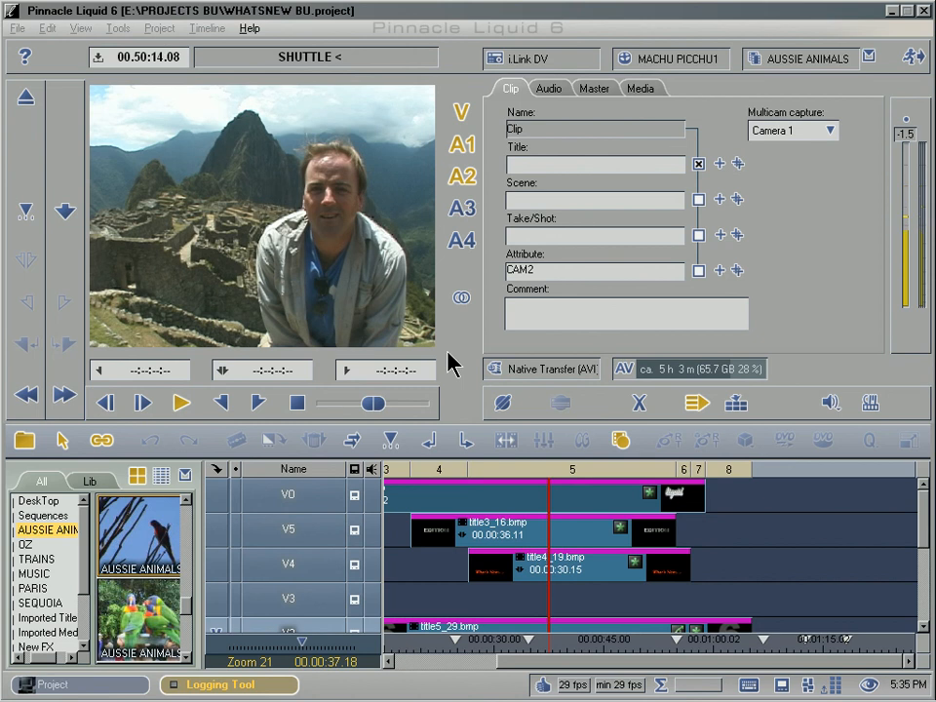
key(r)
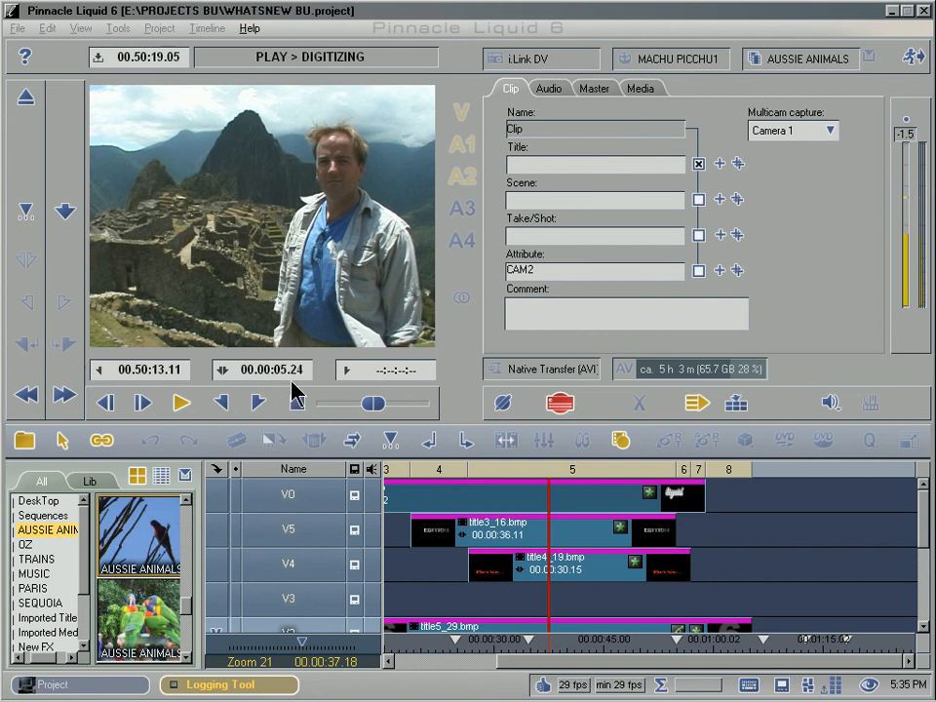
mouse_move(378, 409)
mouse_down()
mouse_move(409, 409)
mouse_move(379, 411)
mouse_up()
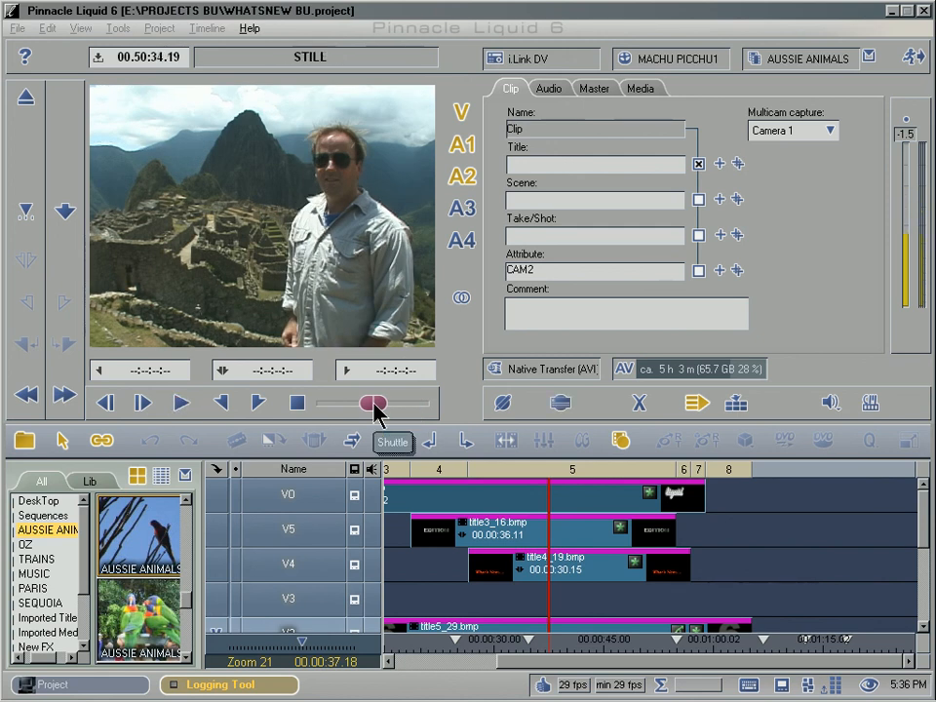
click(186, 402)
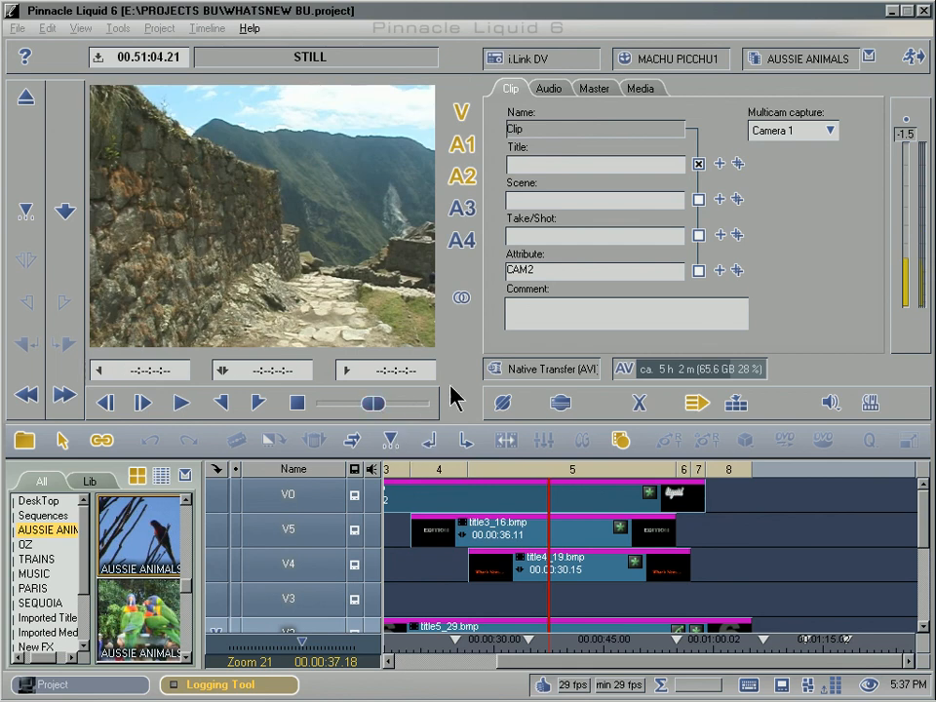
- Shuttle the tape forward and back, then capture another short clip from 00.50.49.09 and pause the player
key(l)
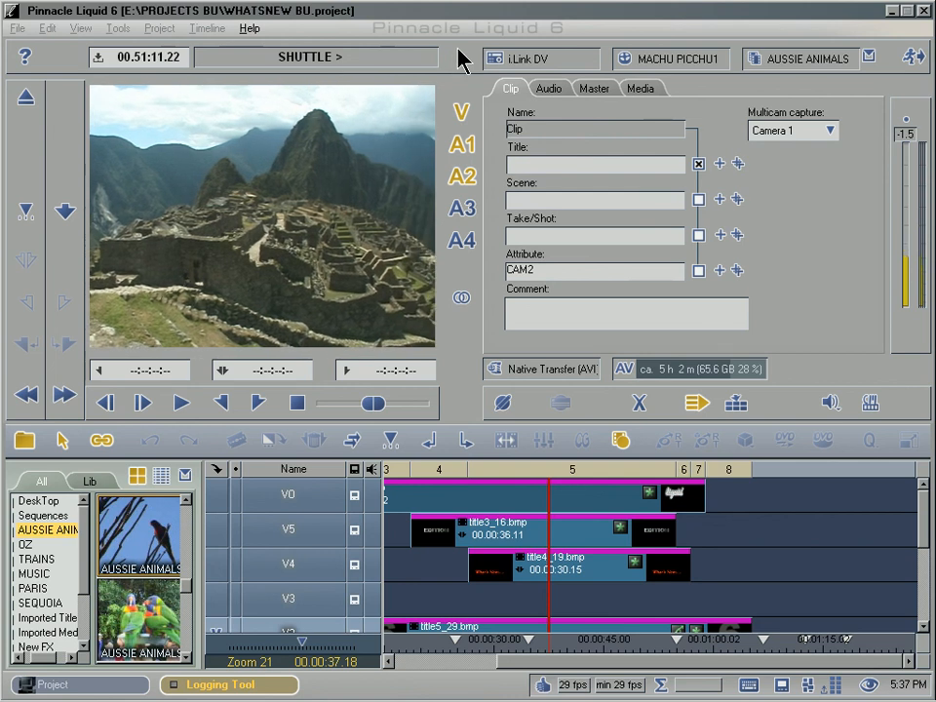
key(j)
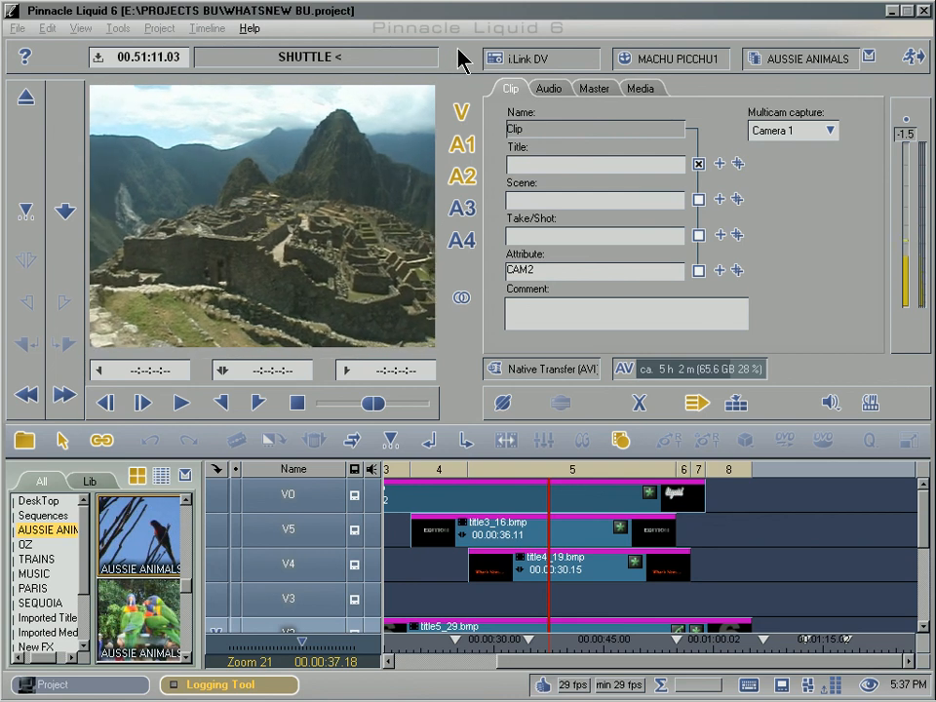
key(space)
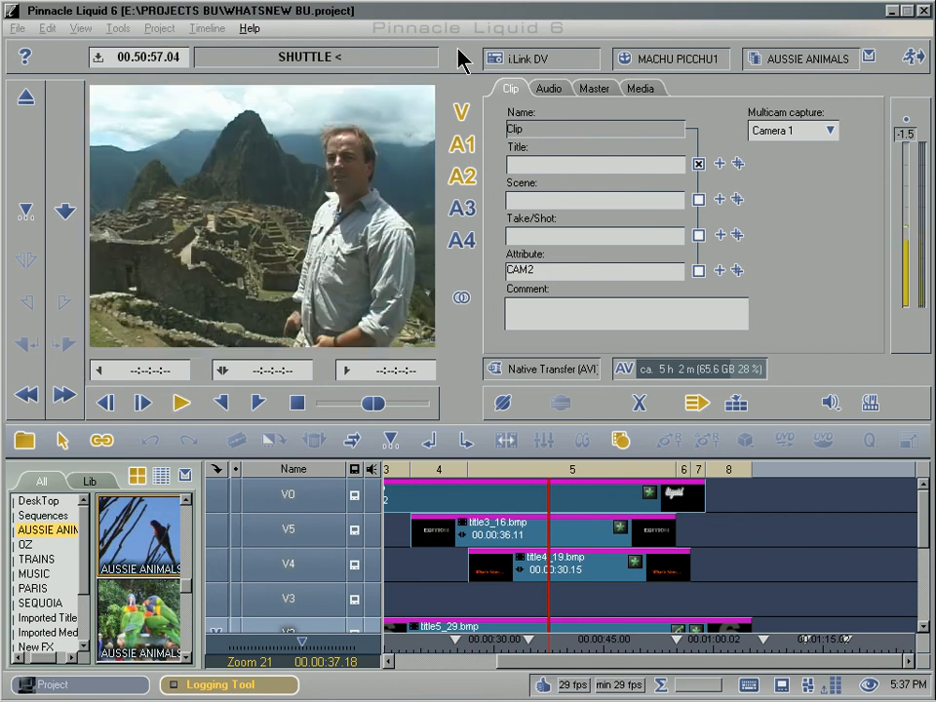
key(r)
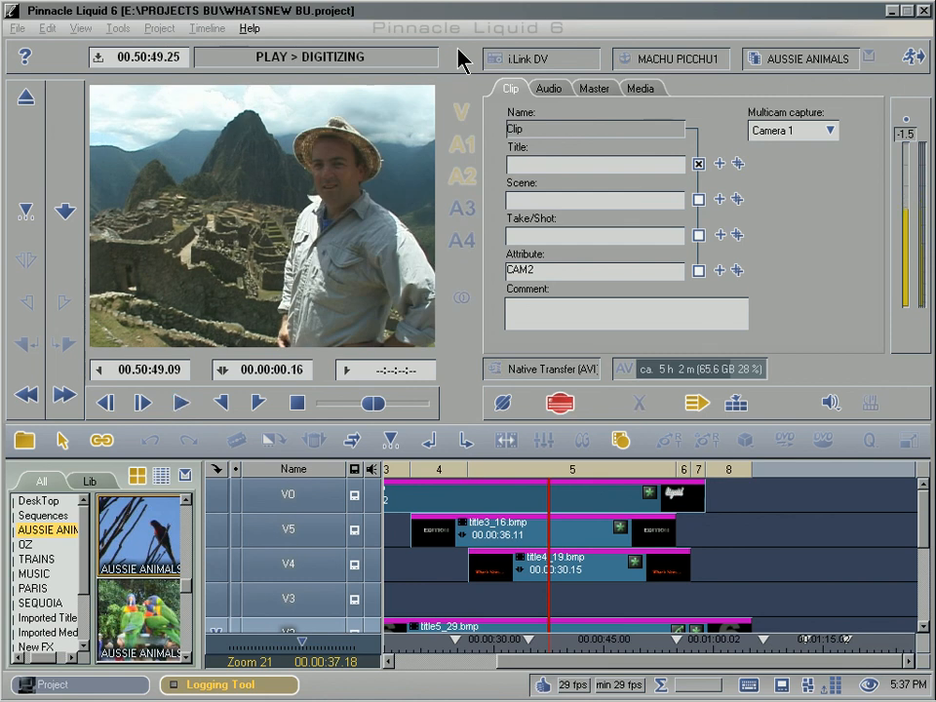
key(Escape)
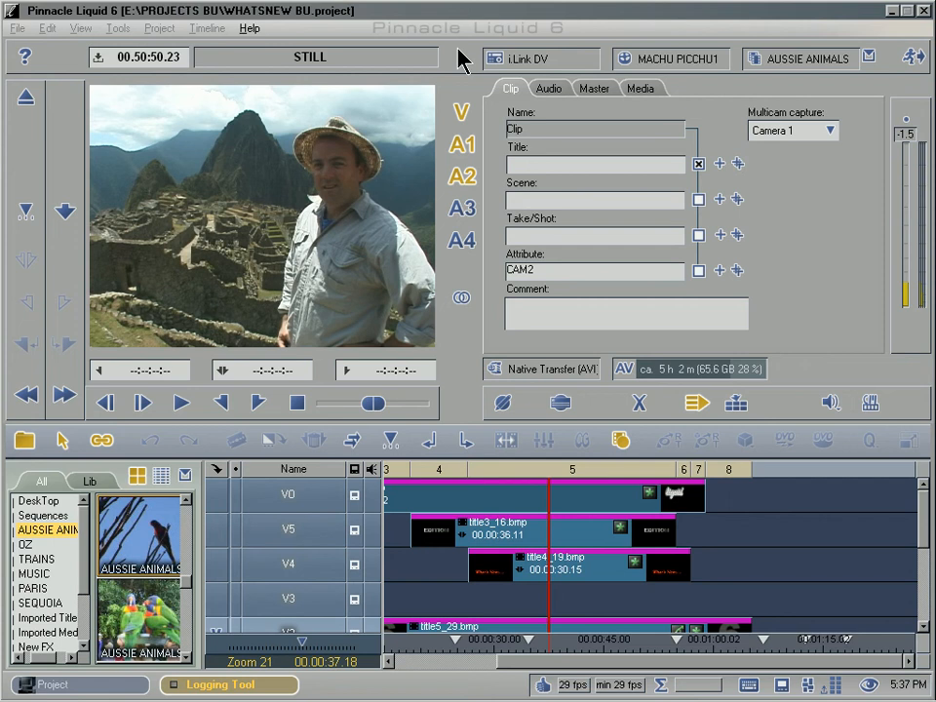
- Set RapidCapture to discard clips shorter than 60 frames in the Logging Tool properties
click(868, 60)
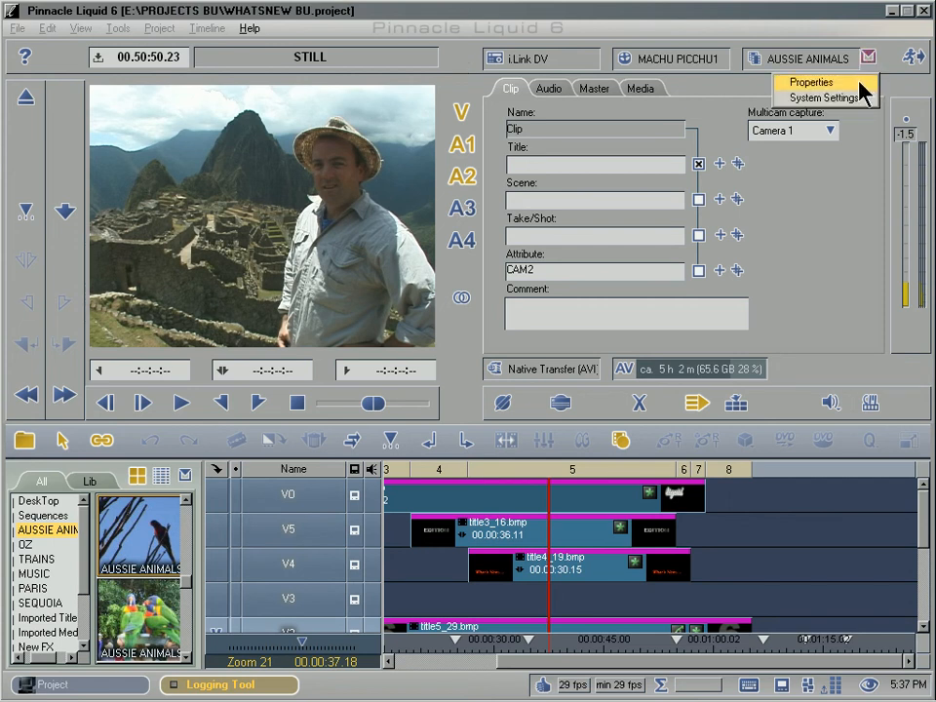
click(858, 83)
click(689, 184)
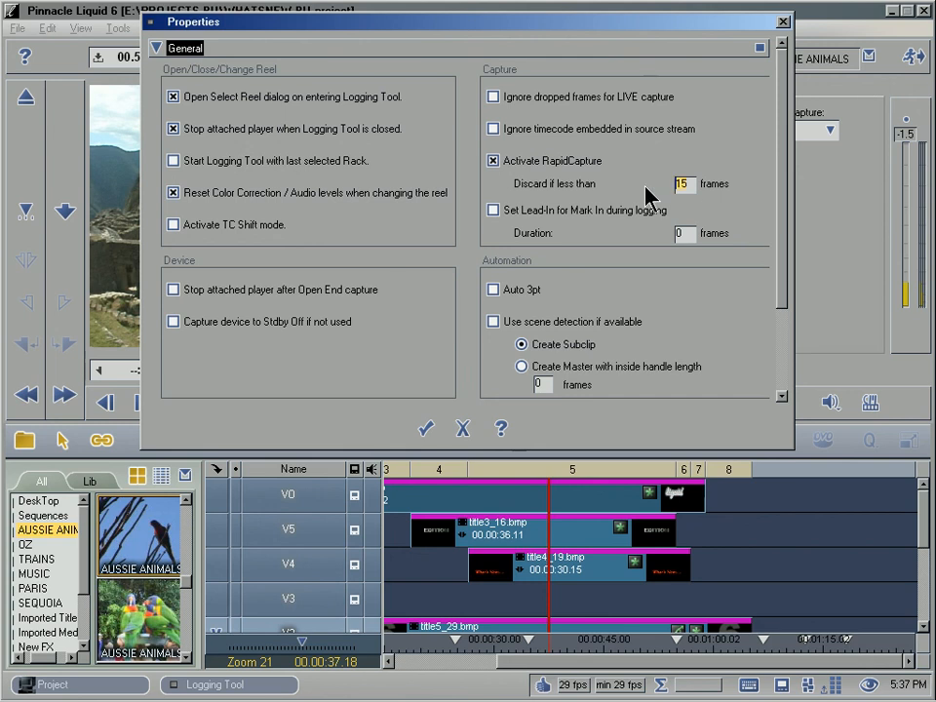
text(6)
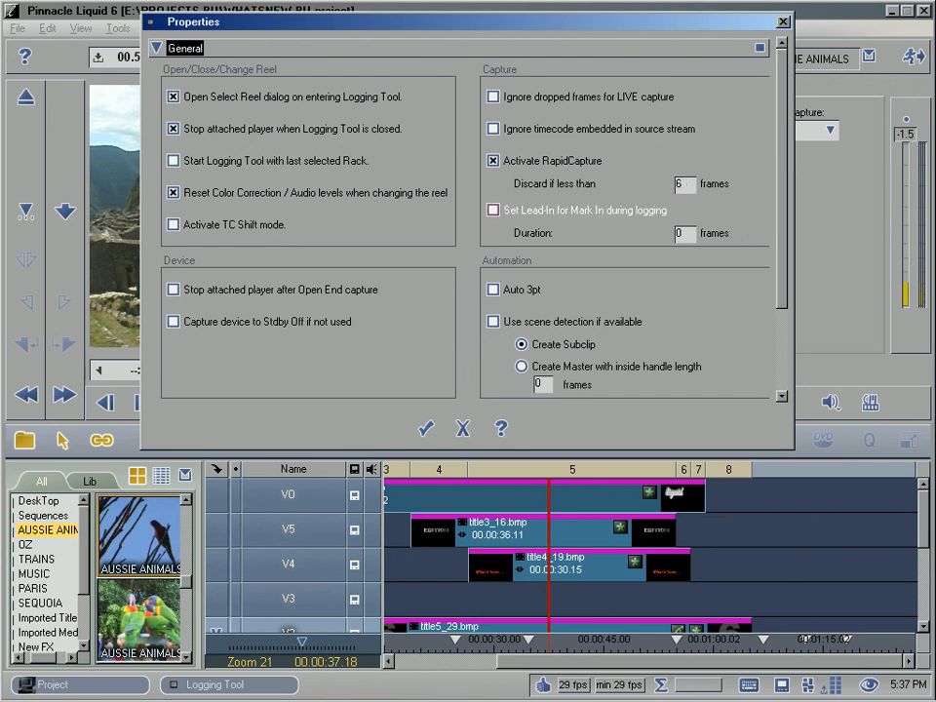
text(0)
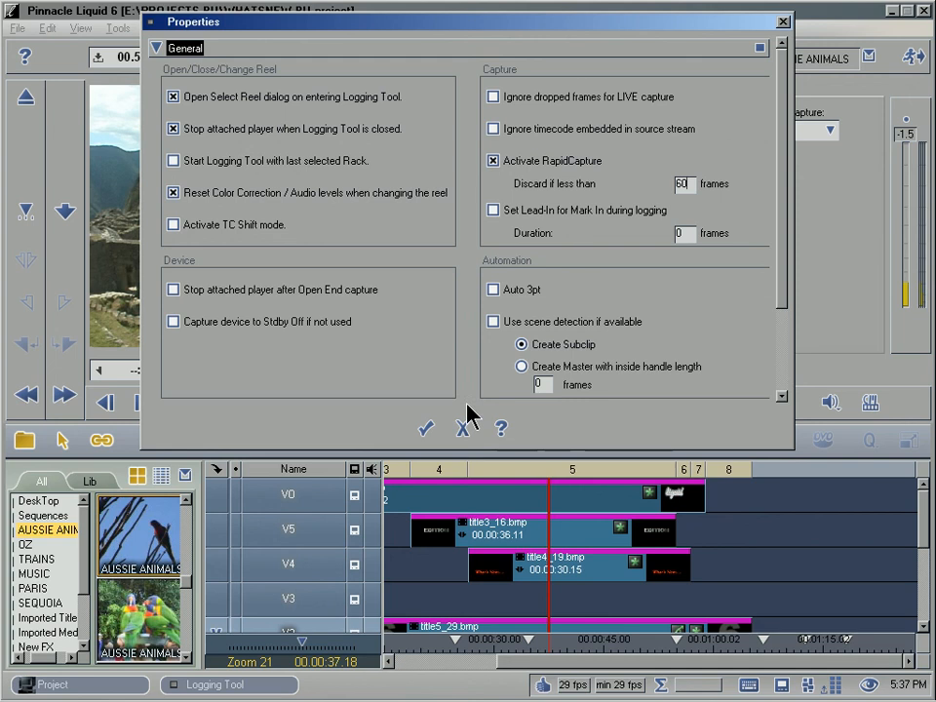
click(427, 430)
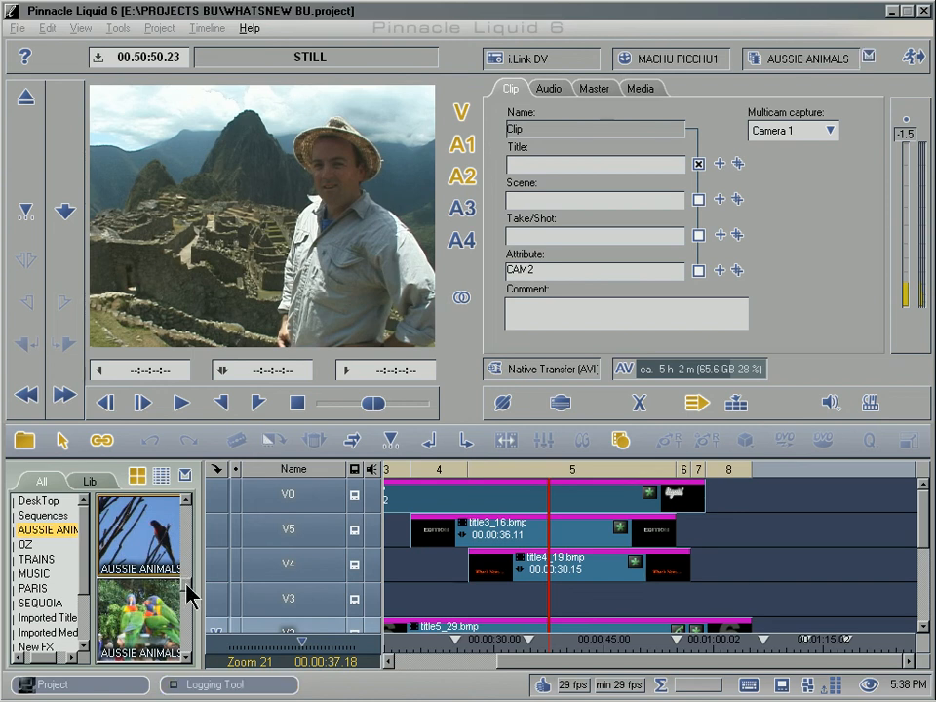
- Choose SA as the destination rack for captured clips and title the clip MP TOURIST
drag(188, 591, 192, 616)
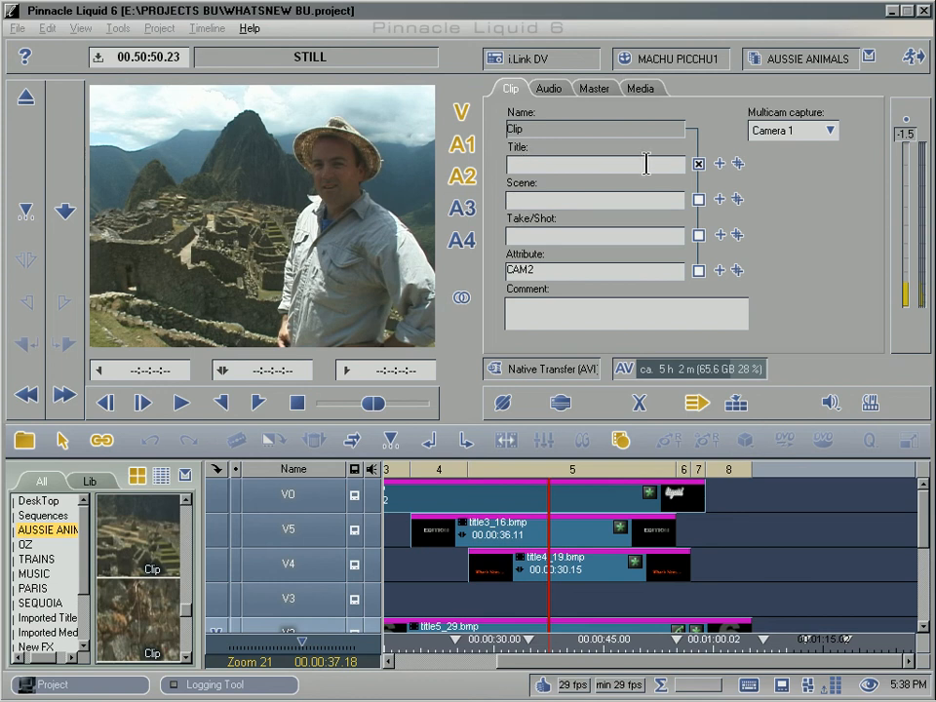
click(793, 61)
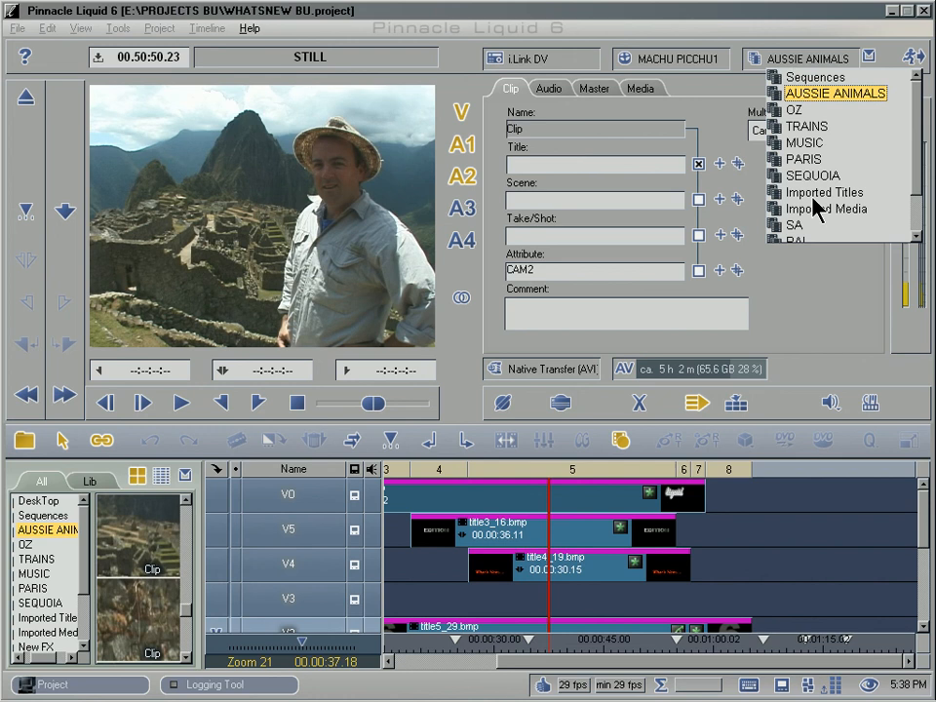
click(796, 226)
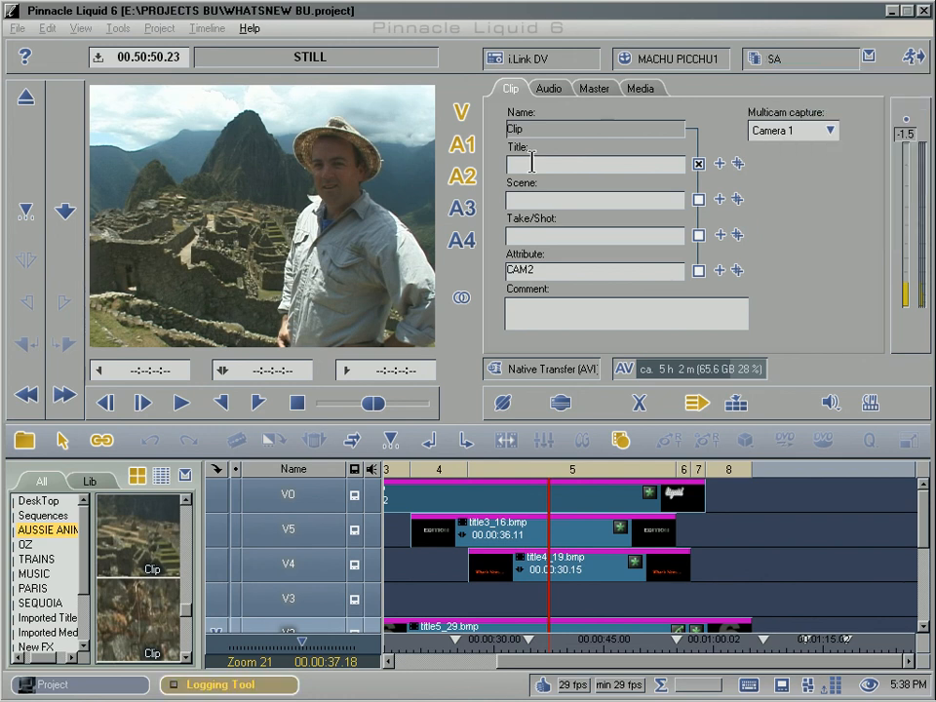
text(MP TOURIST)
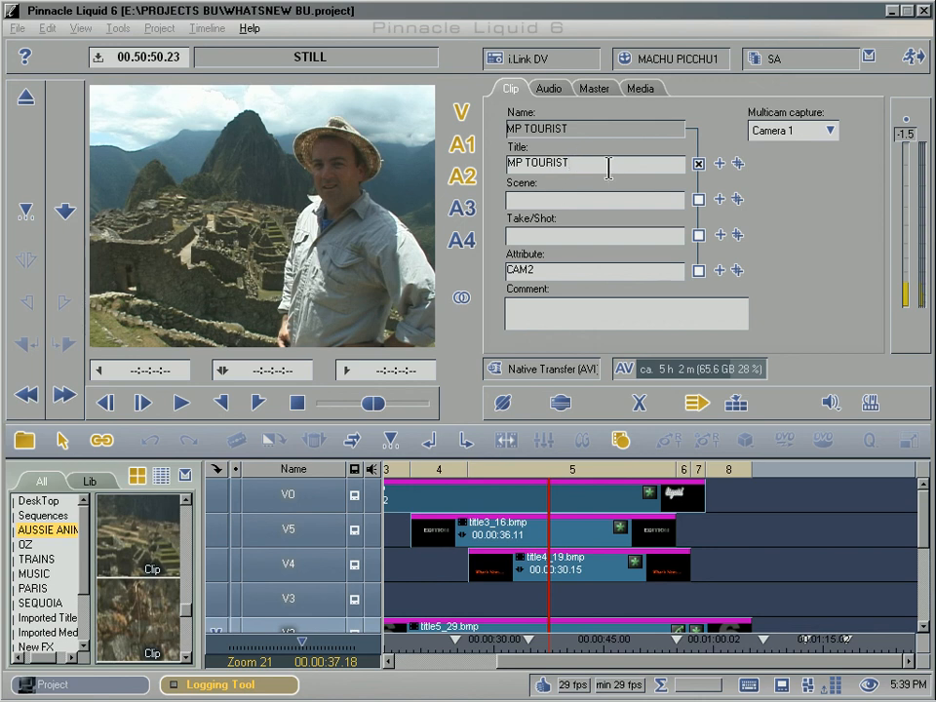
text(LLL)
text(LLLJJJ)
text(JJLJ)
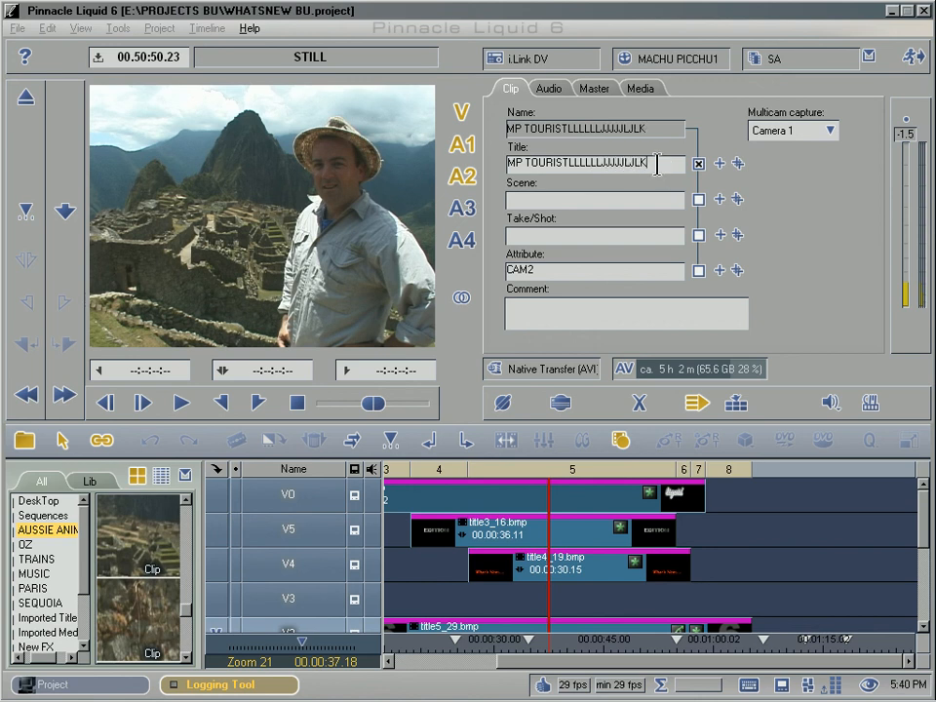
drag(649, 163, 571, 163)
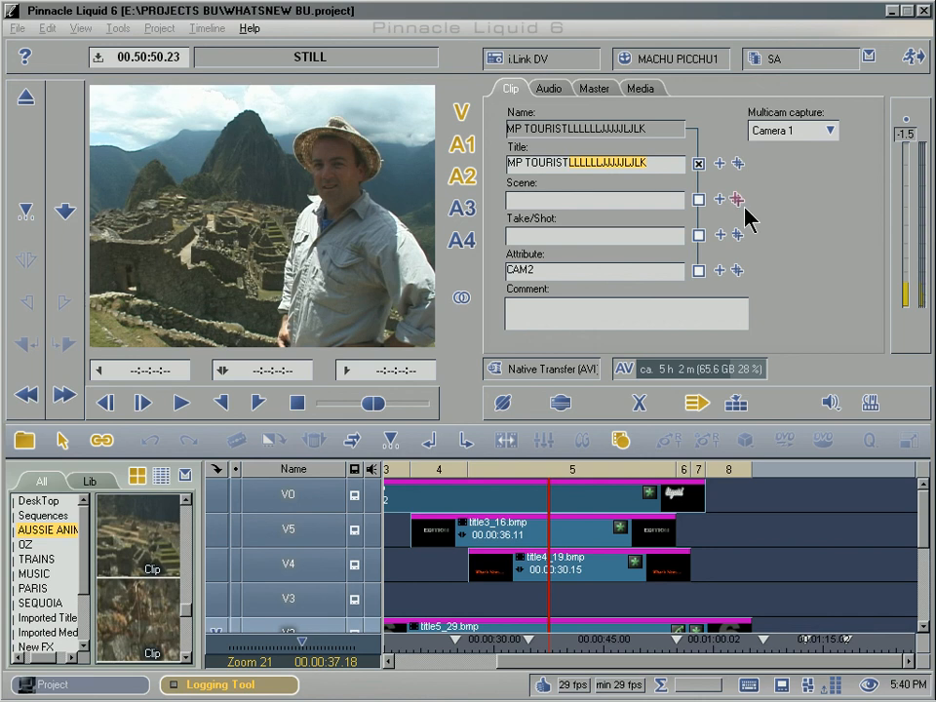
key(Delete)
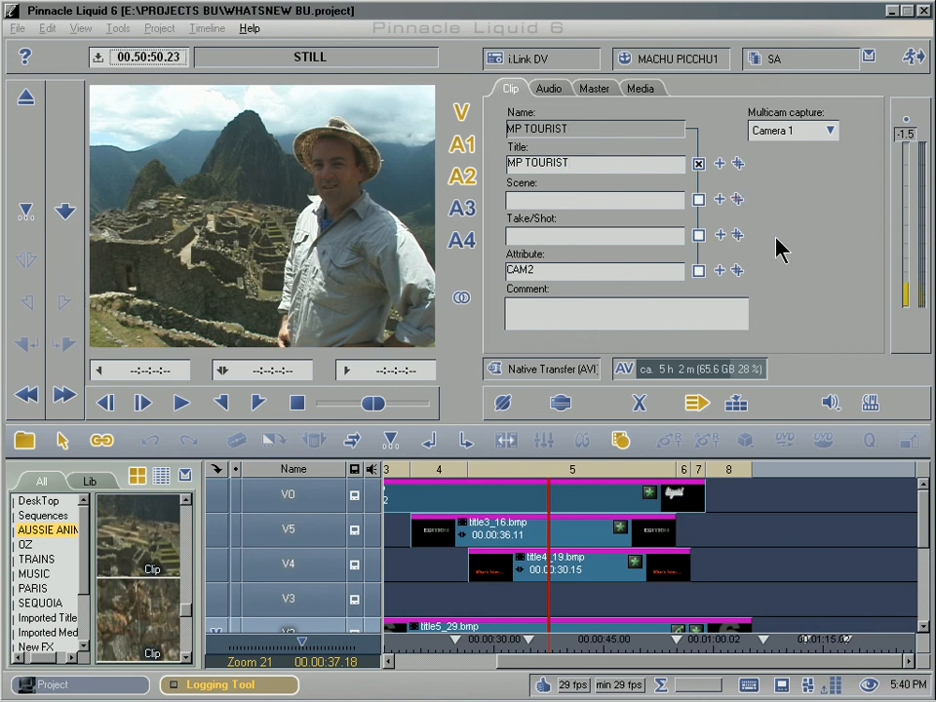
- Shuttle the tape forward, capture a clip from 00.51.01.02 by playing it, and stop the player at 00.51.08.23
key(l)
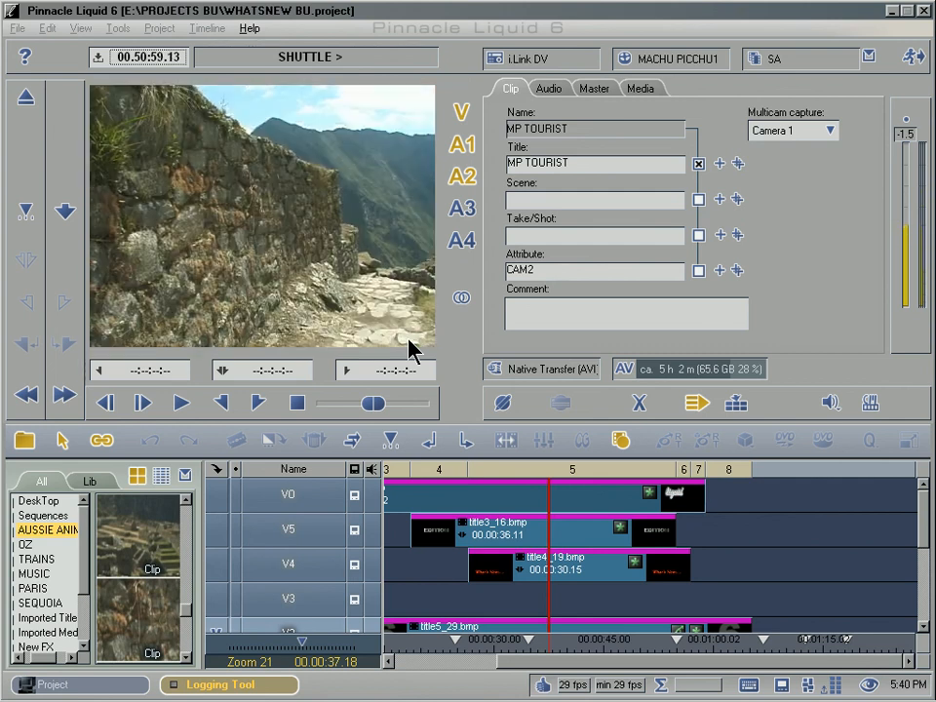
key(space)
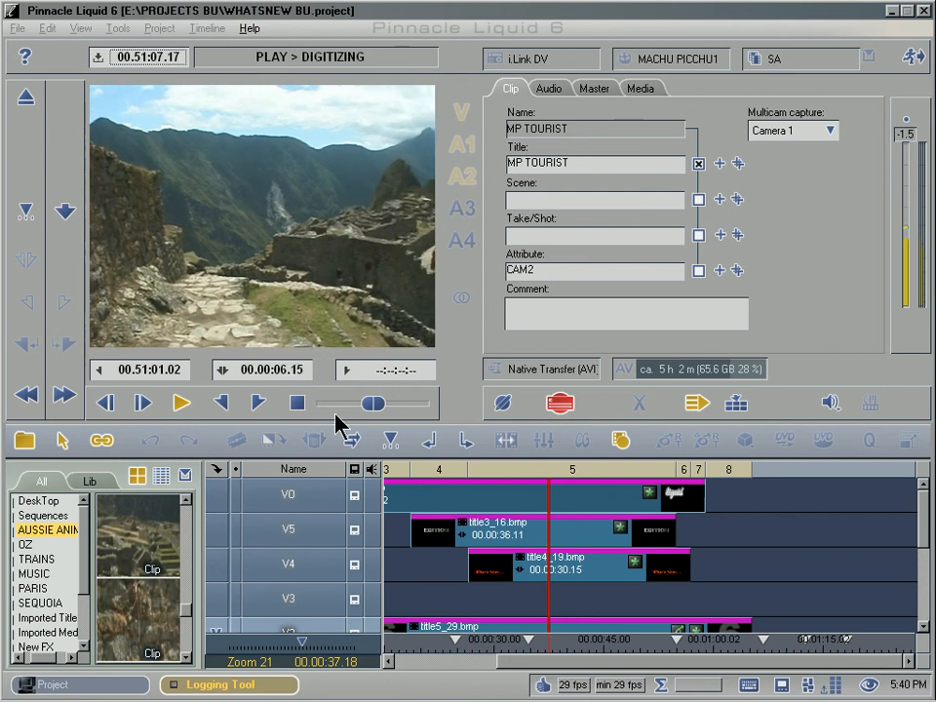
click(297, 404)
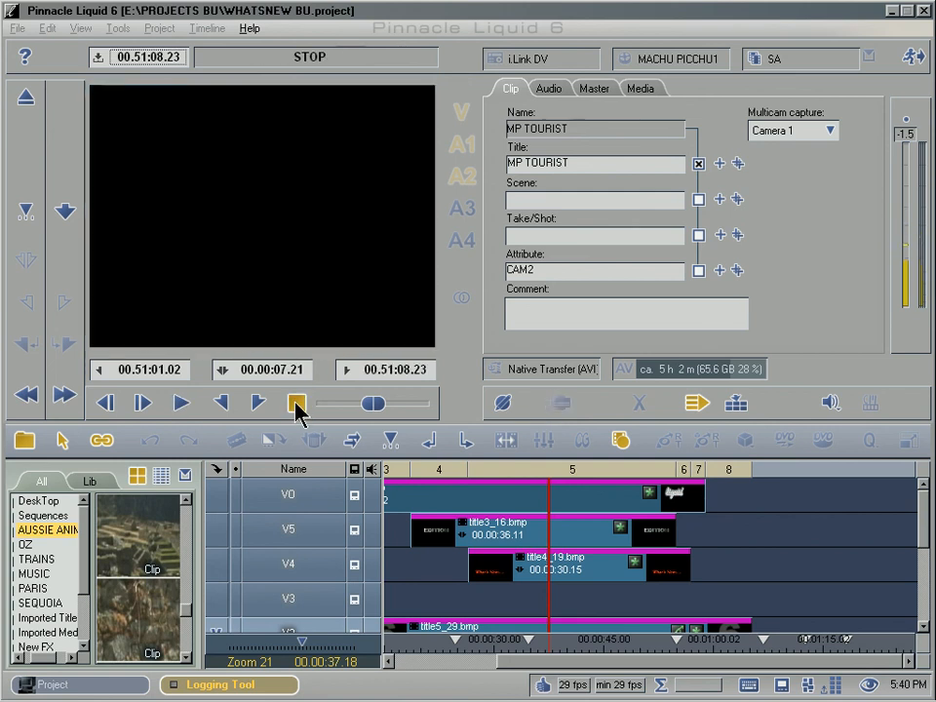
- Switch off RapidCapture and enable Auto 3pt in the Logging Tool's automation properties
click(697, 406)
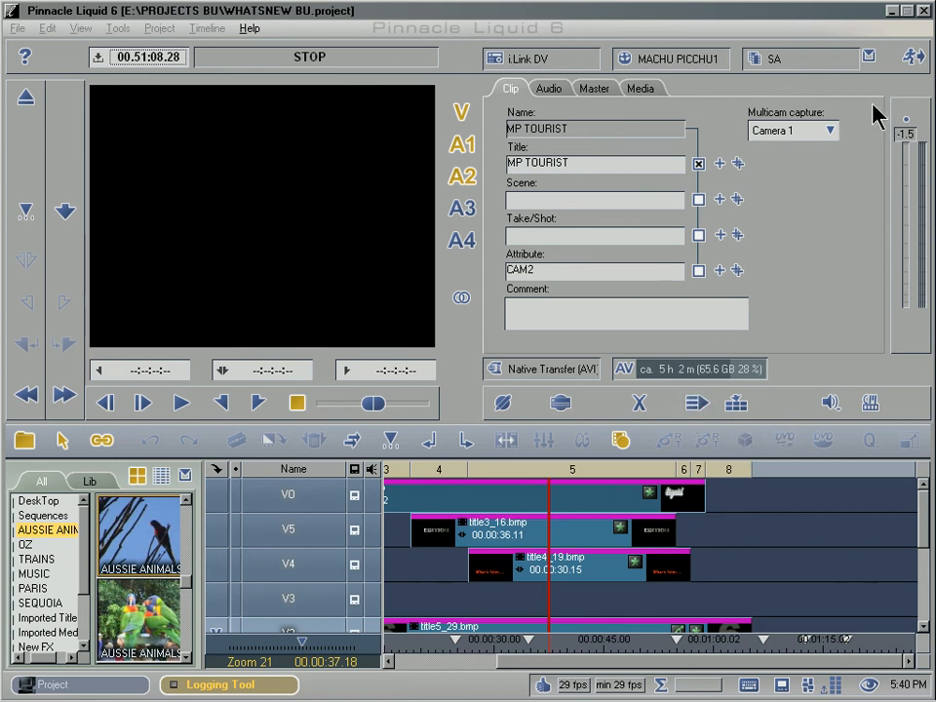
click(869, 60)
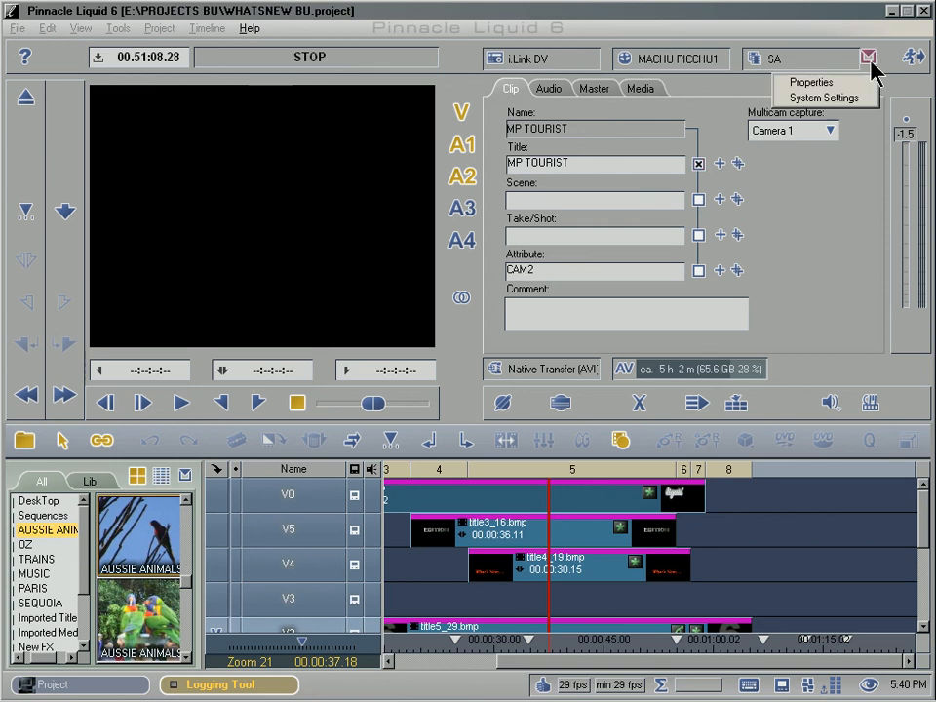
click(846, 86)
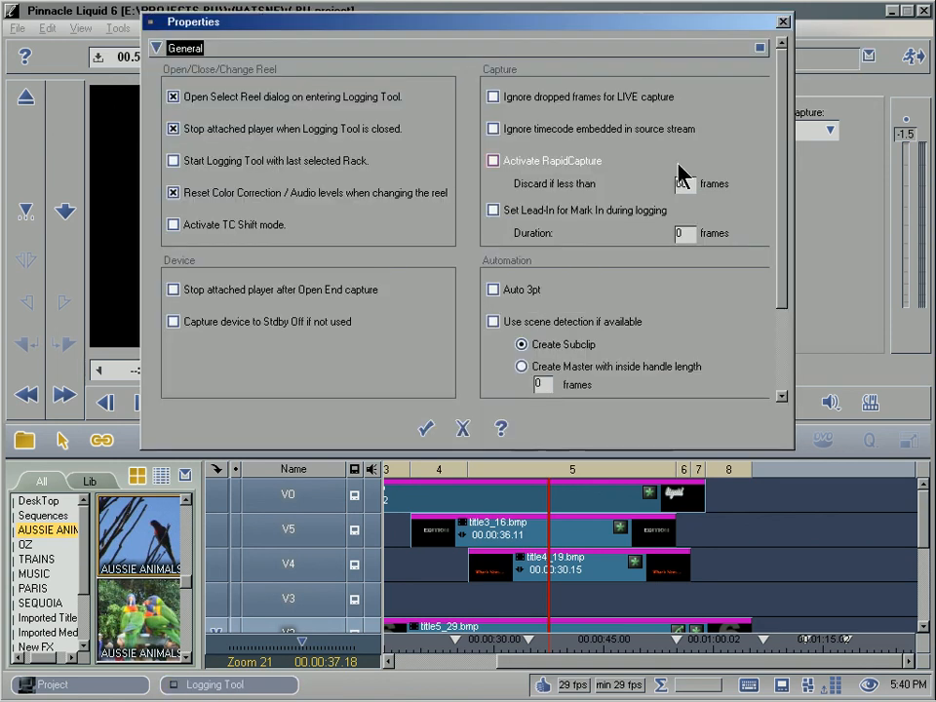
click(494, 291)
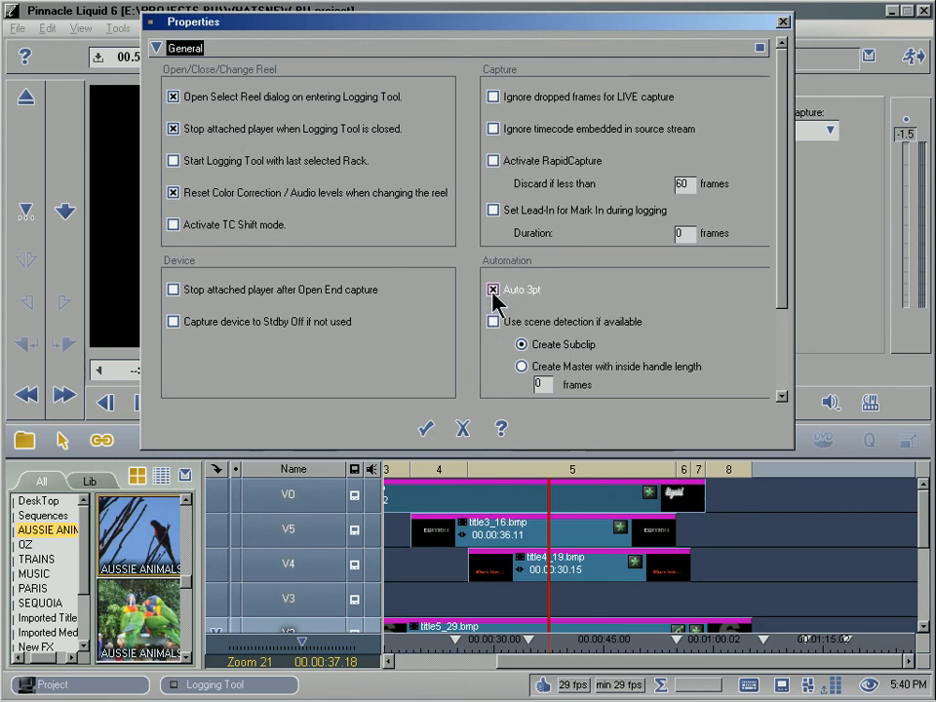
click(429, 439)
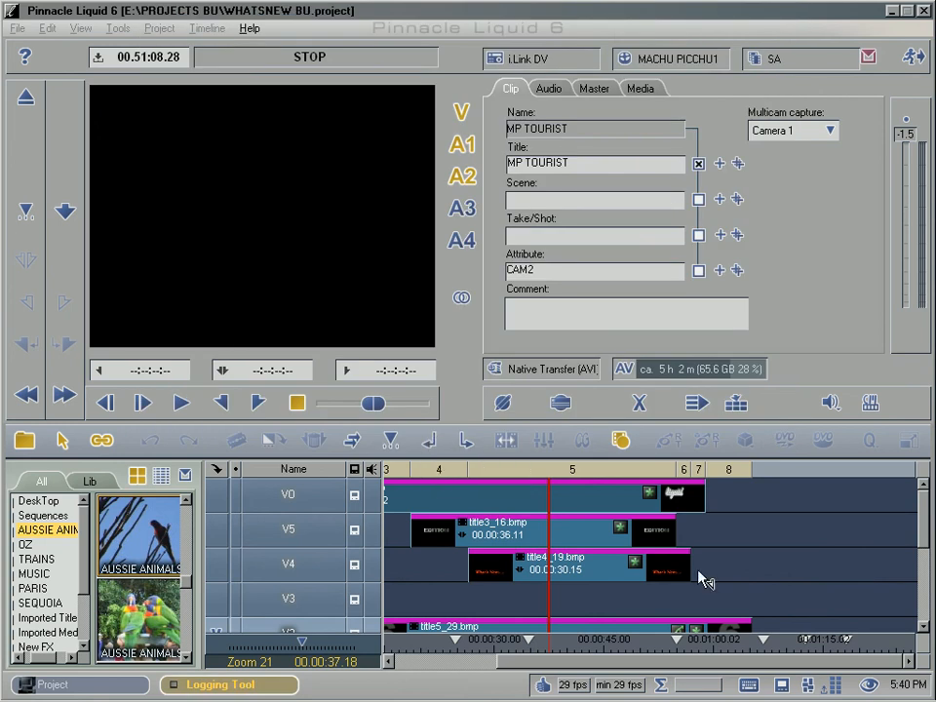
- Leave the Logging Tool and set the timeline's mark-in at 00.01.14.09 and mark-out at 00.01.15.28
click(807, 649)
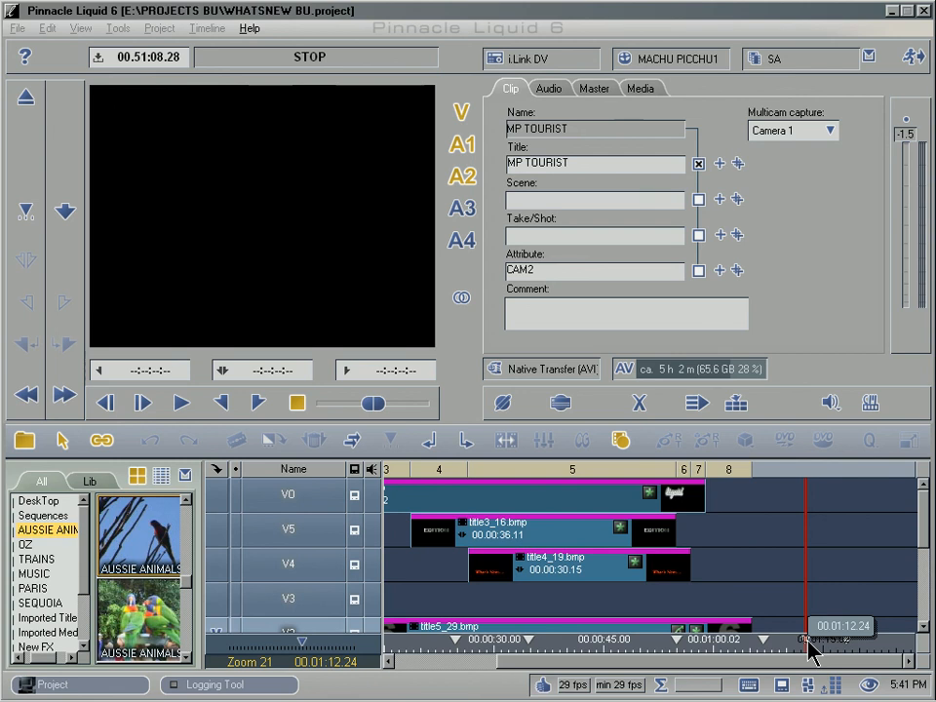
click(824, 646)
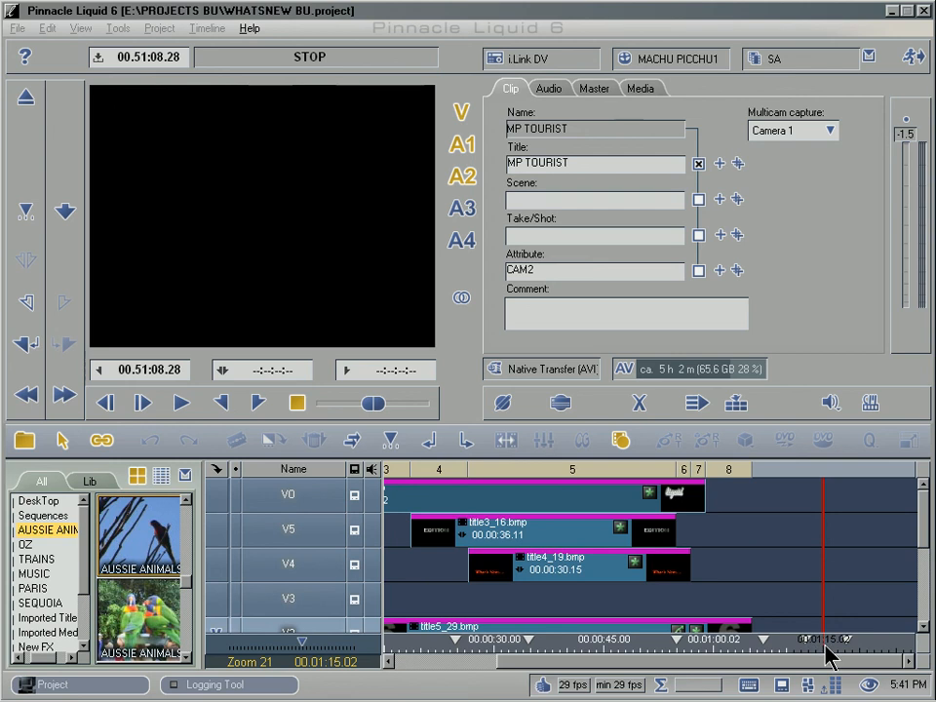
click(913, 54)
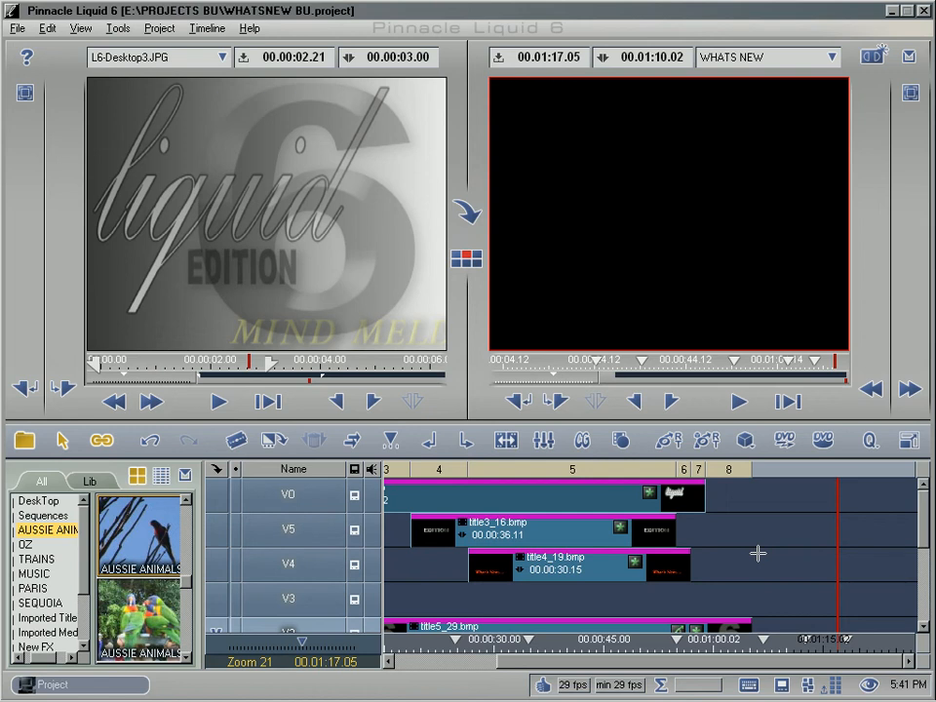
click(818, 640)
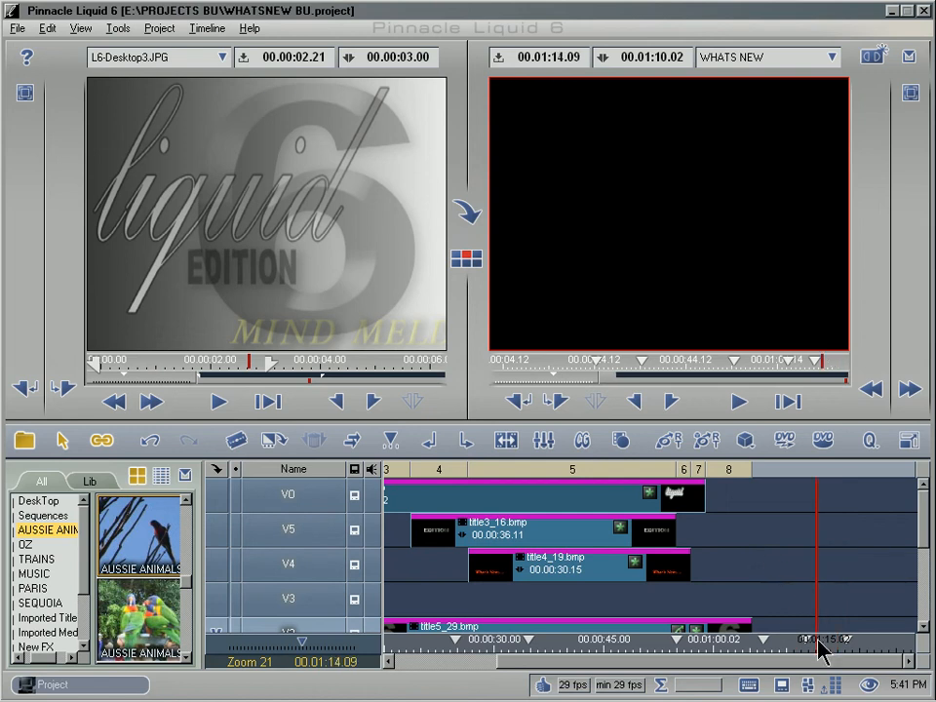
key(i)
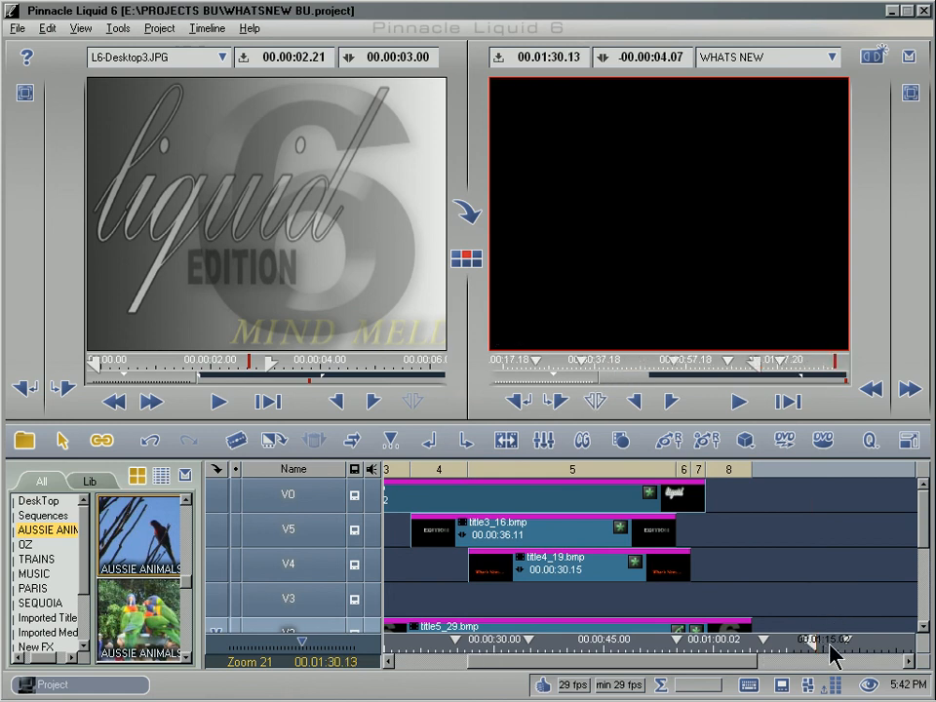
click(833, 640)
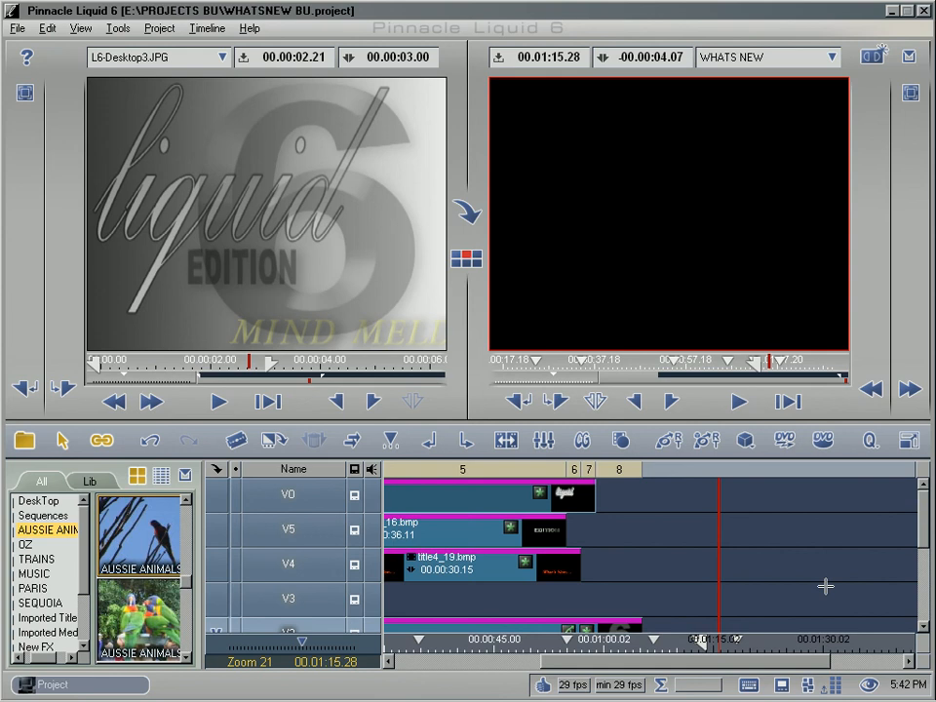
key(o)
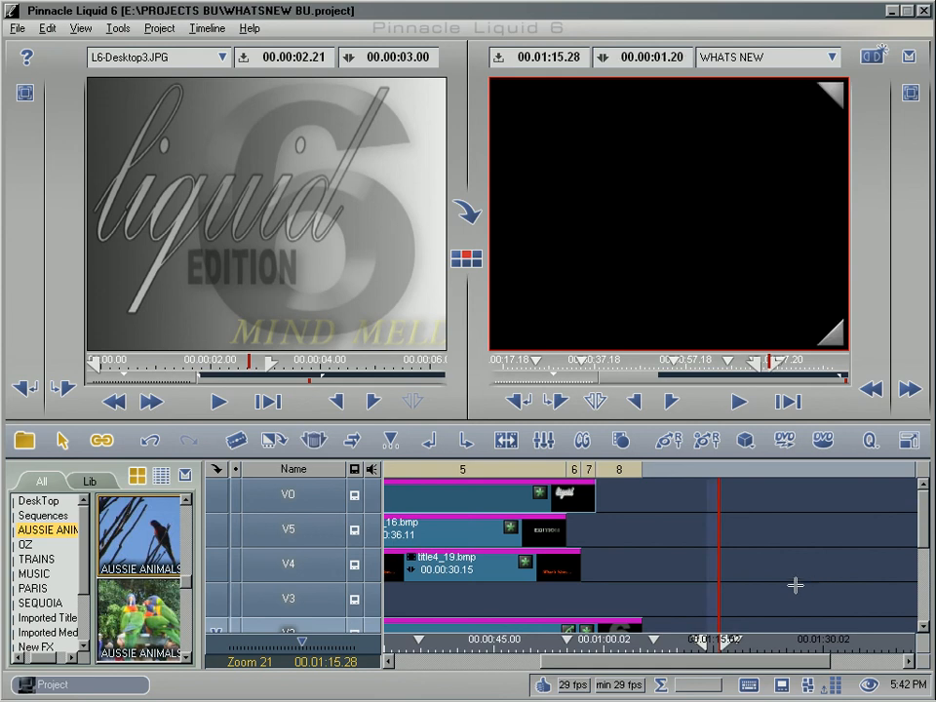
- Open the Logging Tool with the MACHU PICCHU1 reel and review the Auto 3pt setting in its properties
click(623, 441)
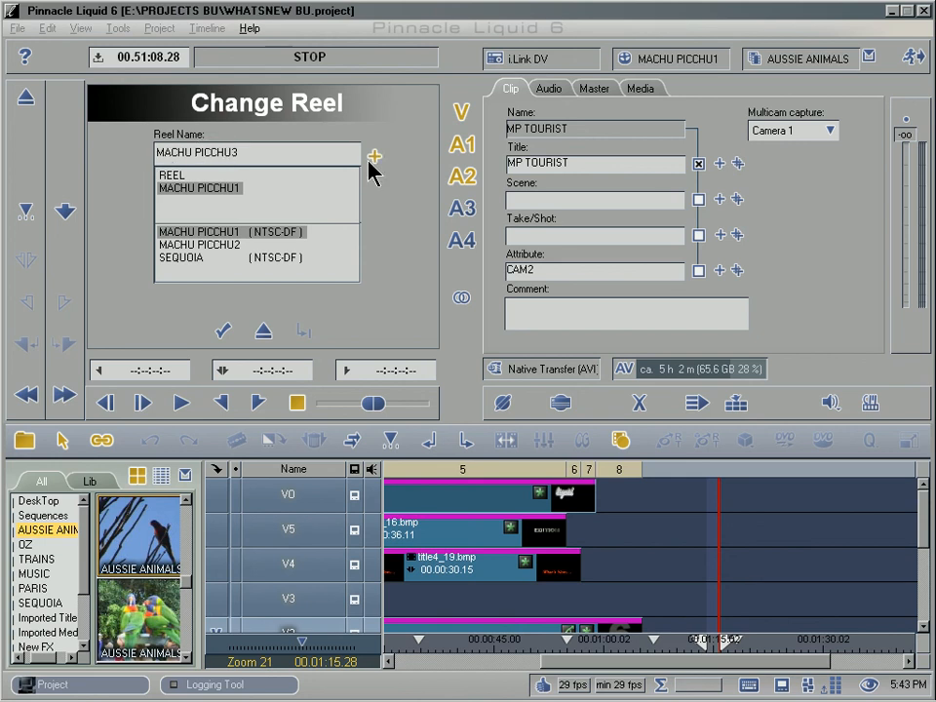
click(230, 234)
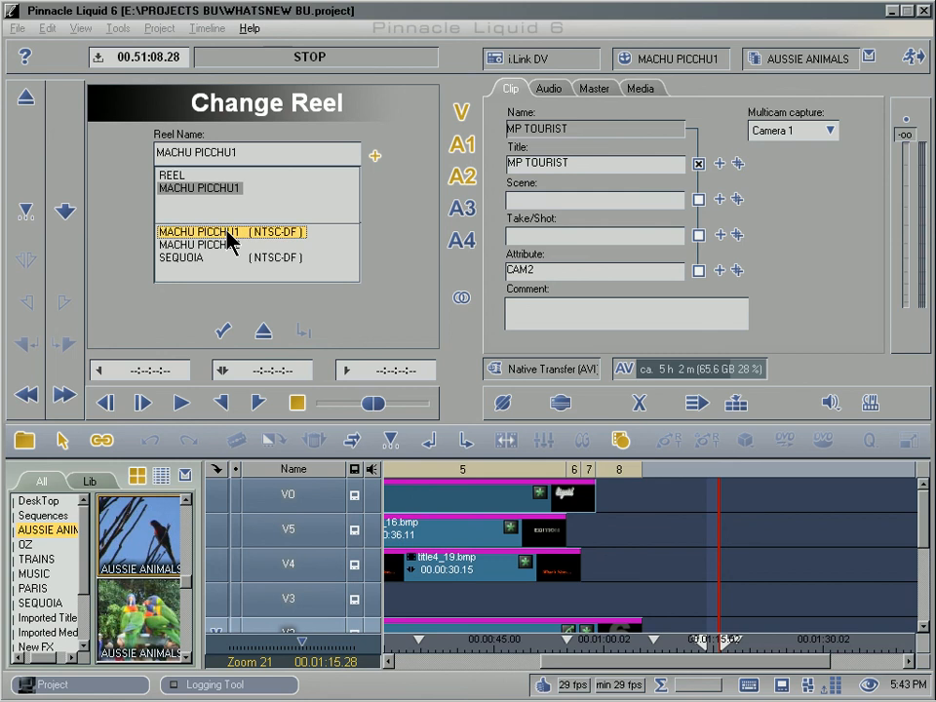
click(226, 331)
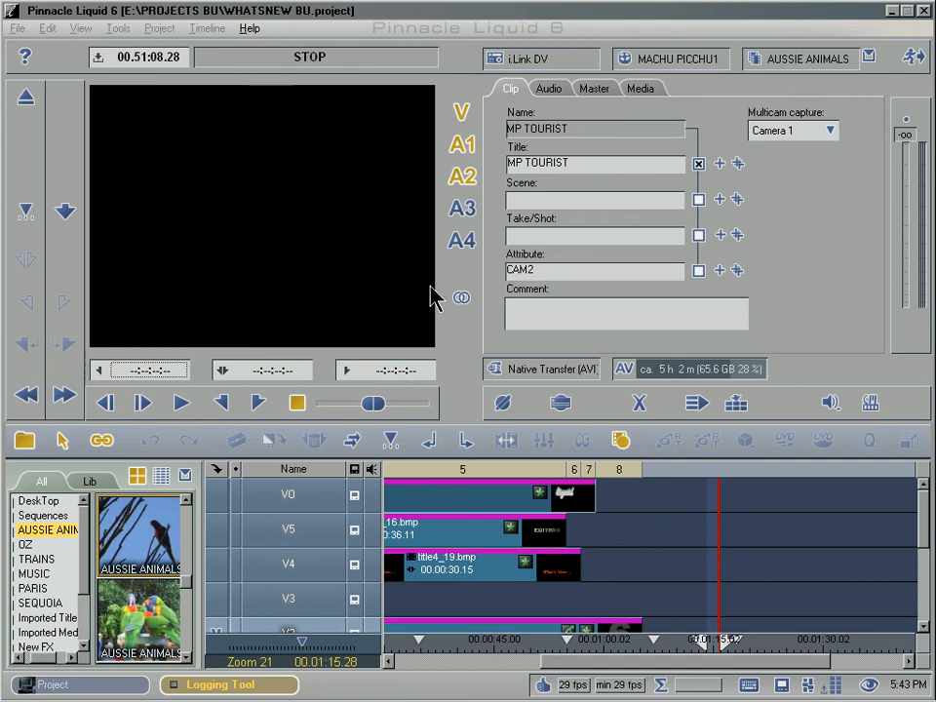
click(868, 59)
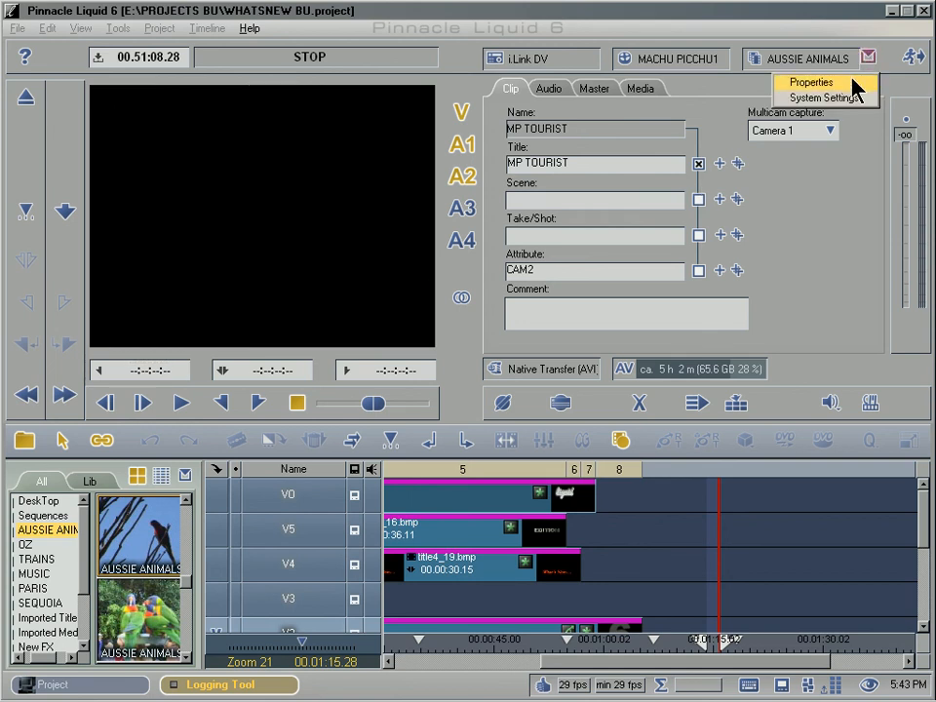
click(857, 84)
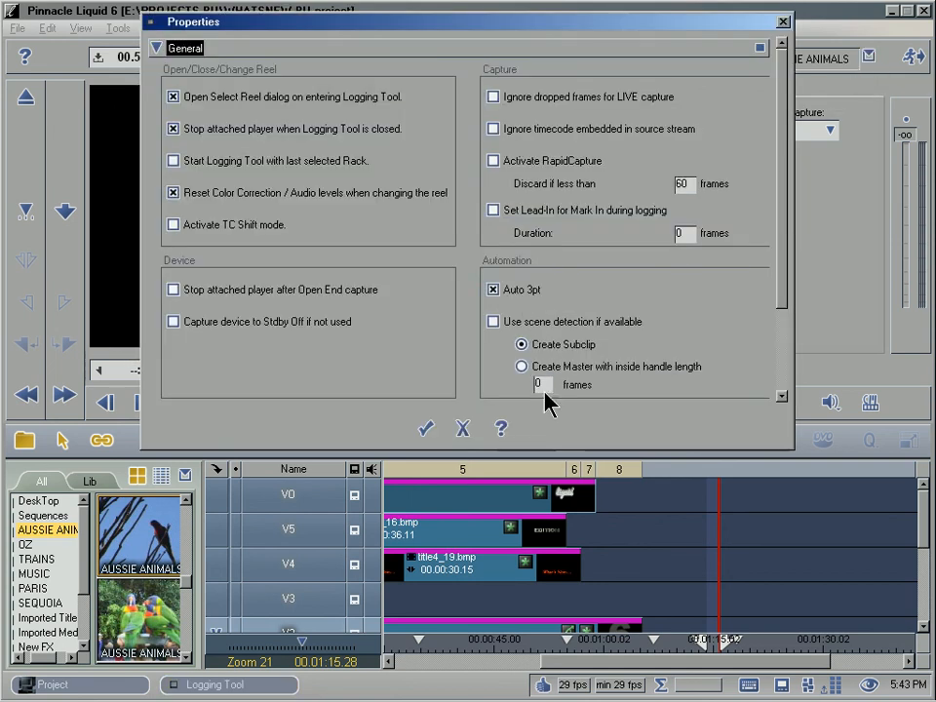
click(426, 431)
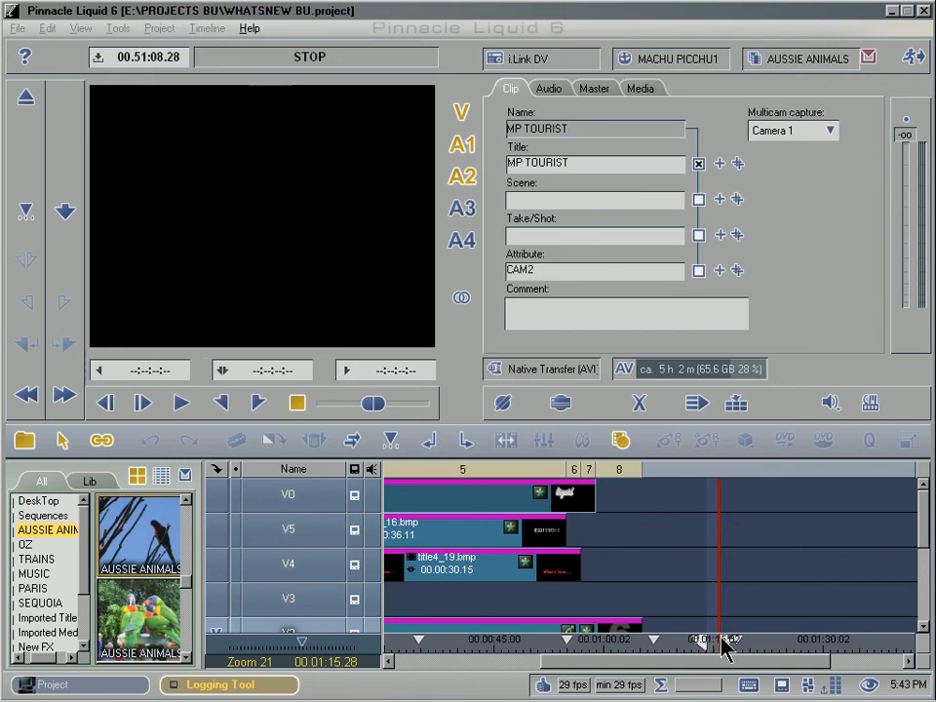
- Play the tape, set the clip's mark-in at 00.51.06.17, and pause the player at about 00.51.09.24
click(185, 411)
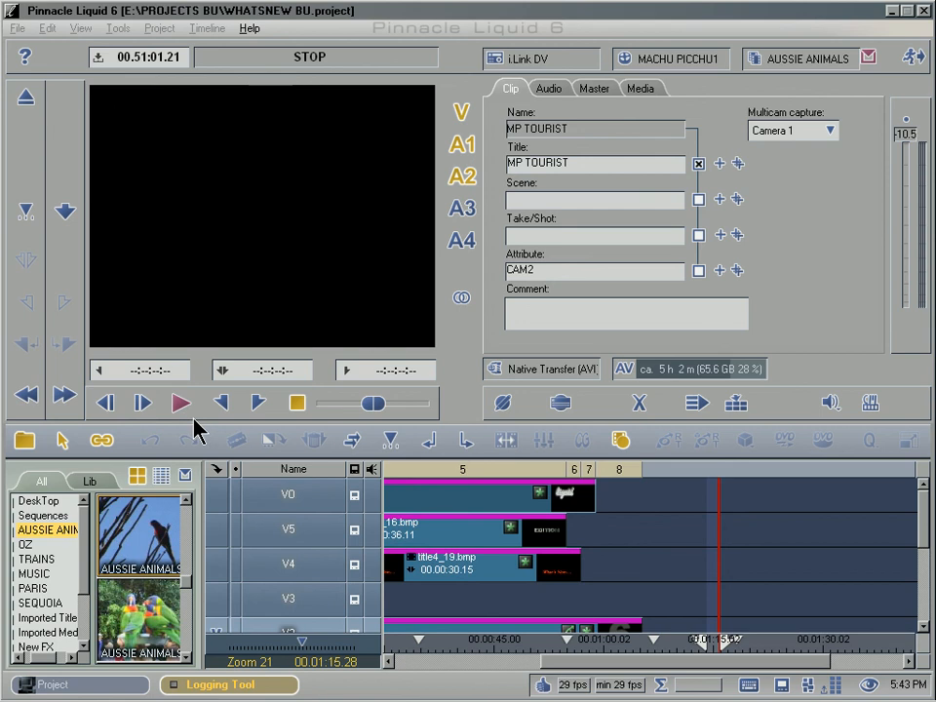
click(181, 407)
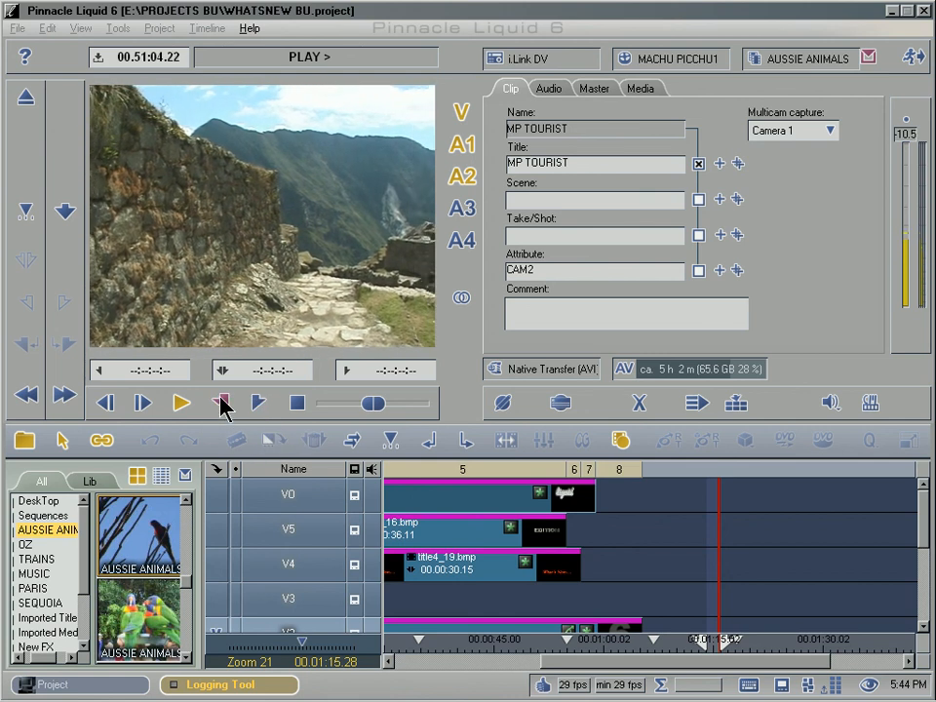
click(222, 404)
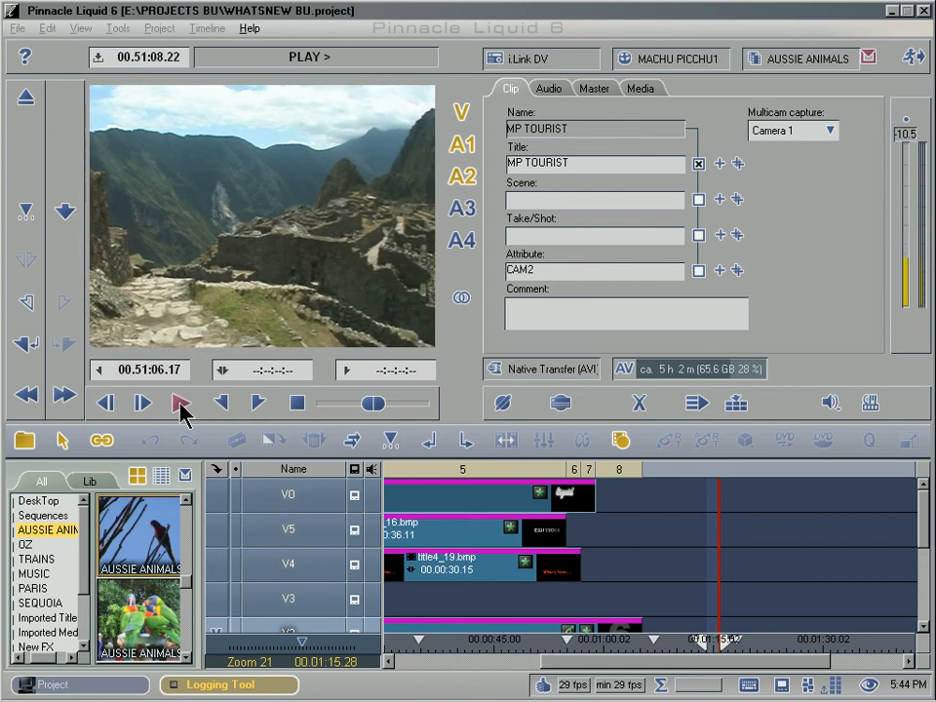
click(181, 404)
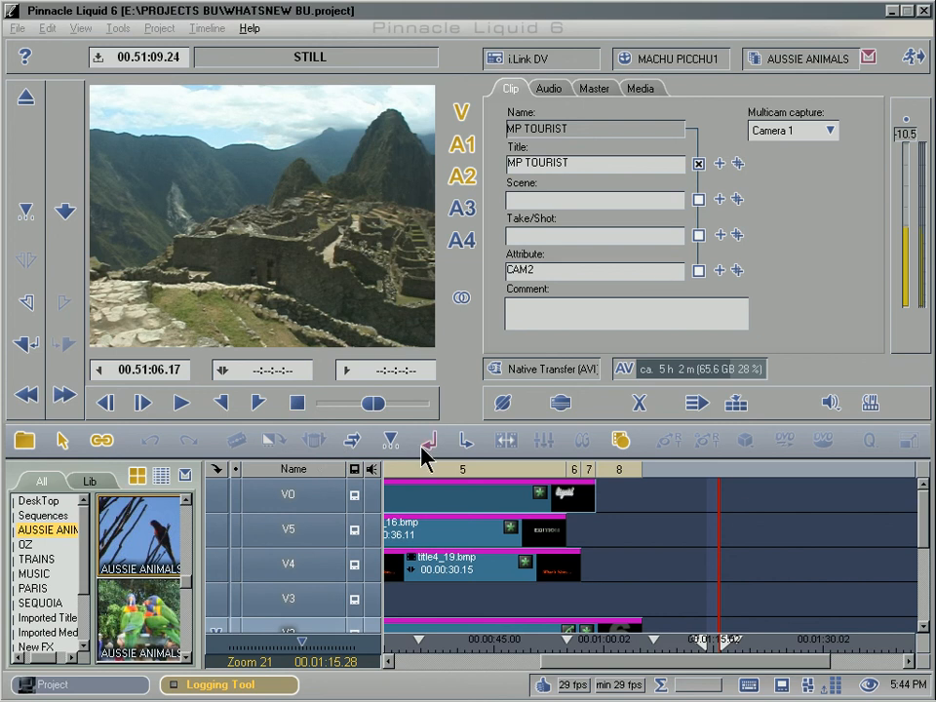
- Enable sending captured clips to the timeline, check the V2 target track, and capture the clip into the marked timeline range
click(741, 409)
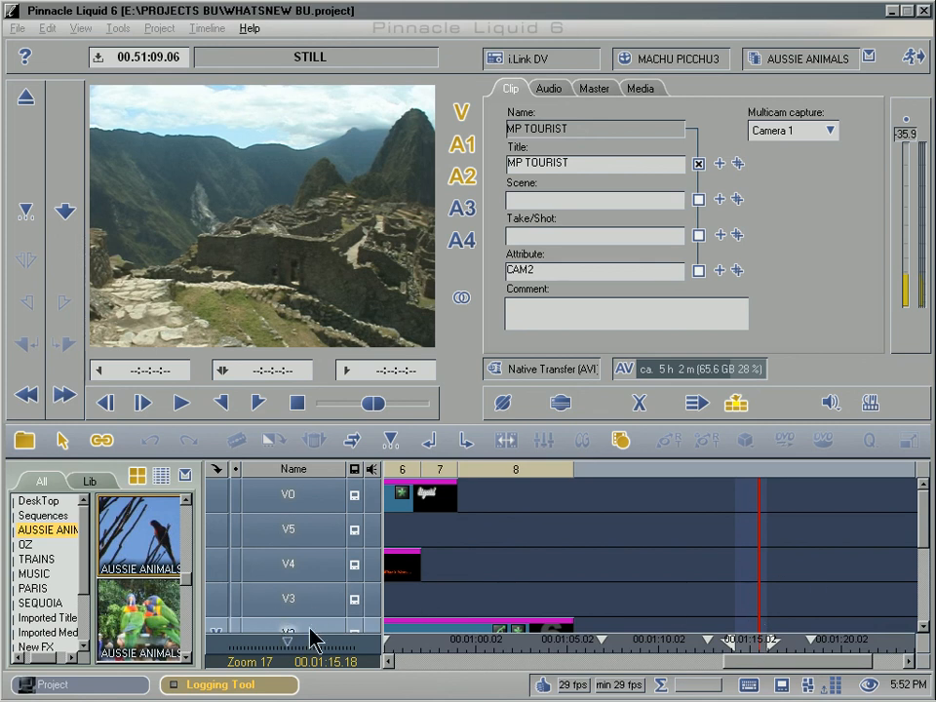
click(924, 625)
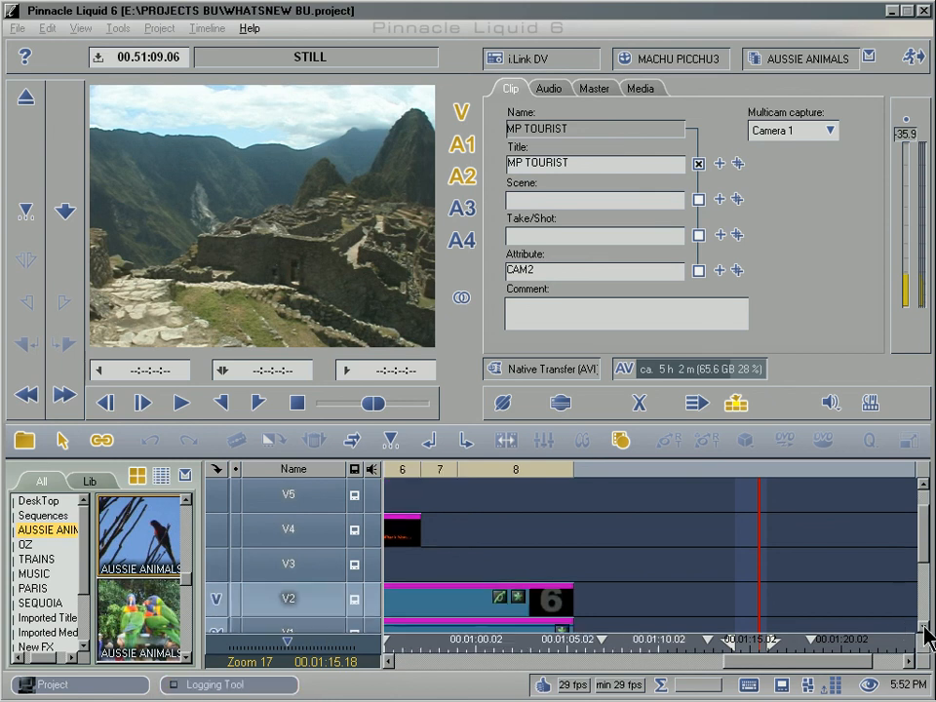
click(924, 625)
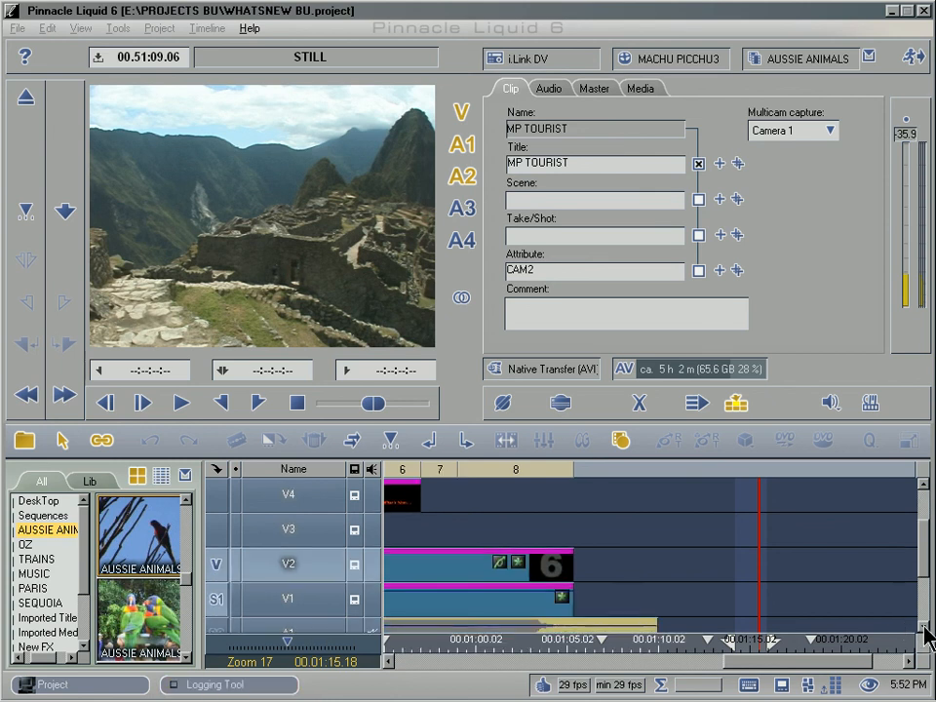
click(924, 484)
click(923, 483)
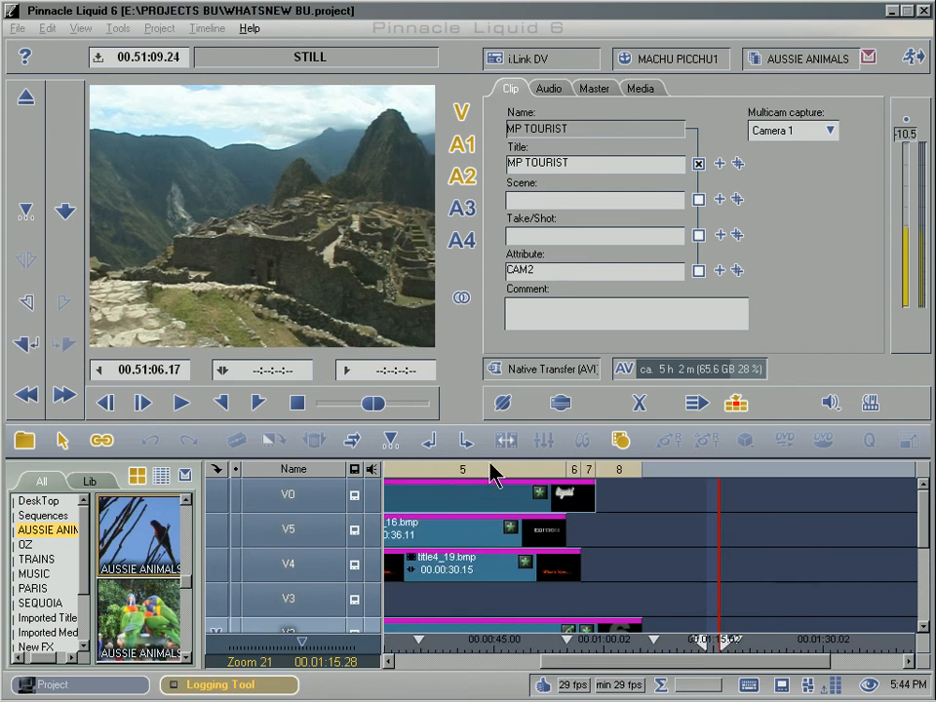
click(562, 406)
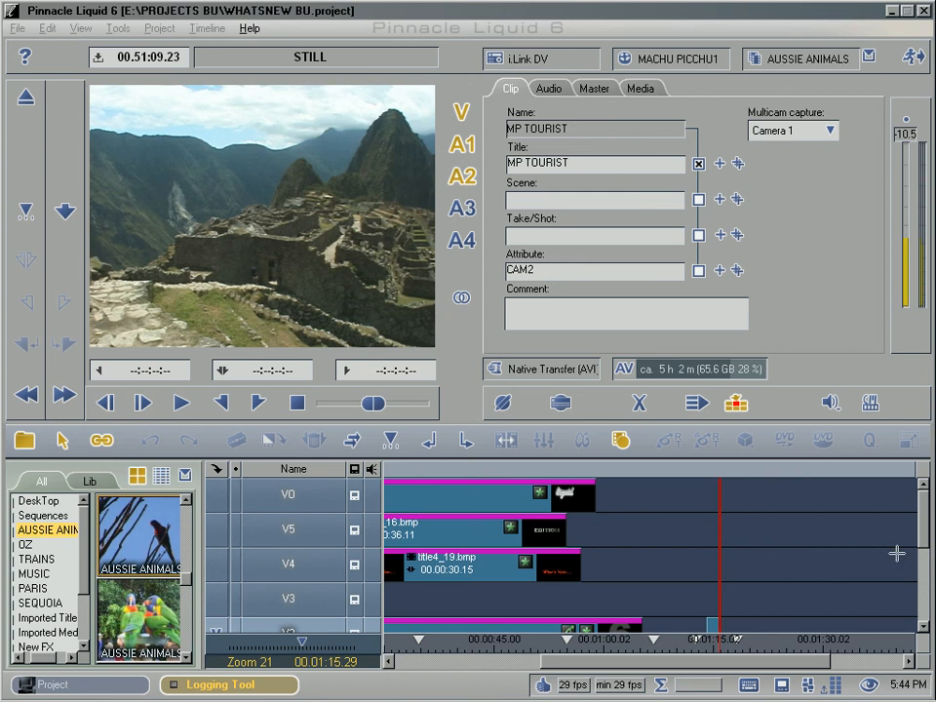
- Scrub the timeline through the newly captured clip on track V2 to inspect its placement
click(923, 628)
click(924, 630)
click(925, 630)
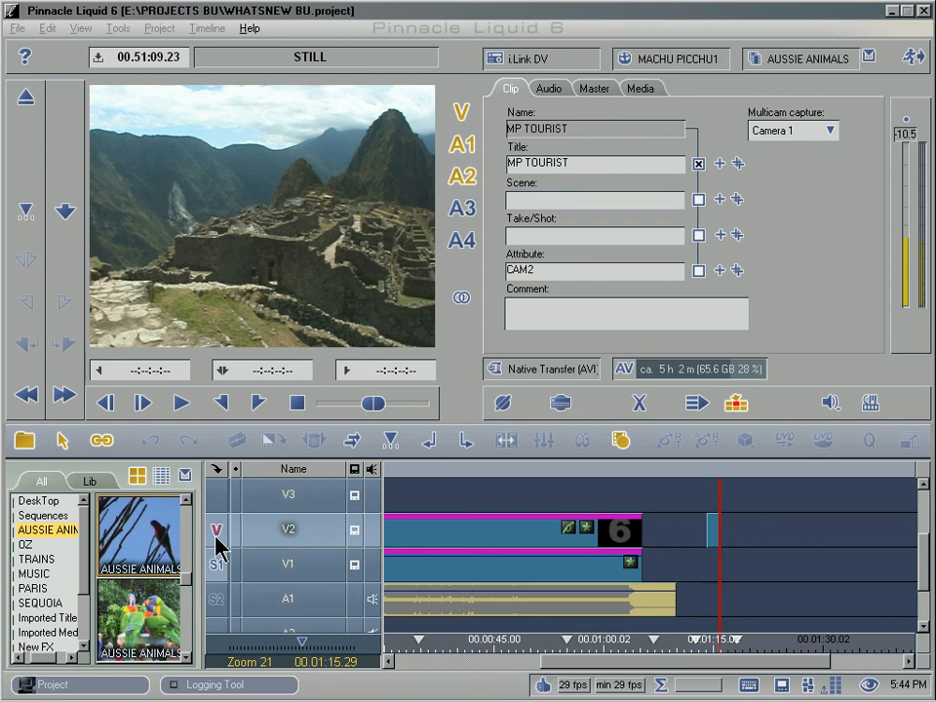
click(711, 639)
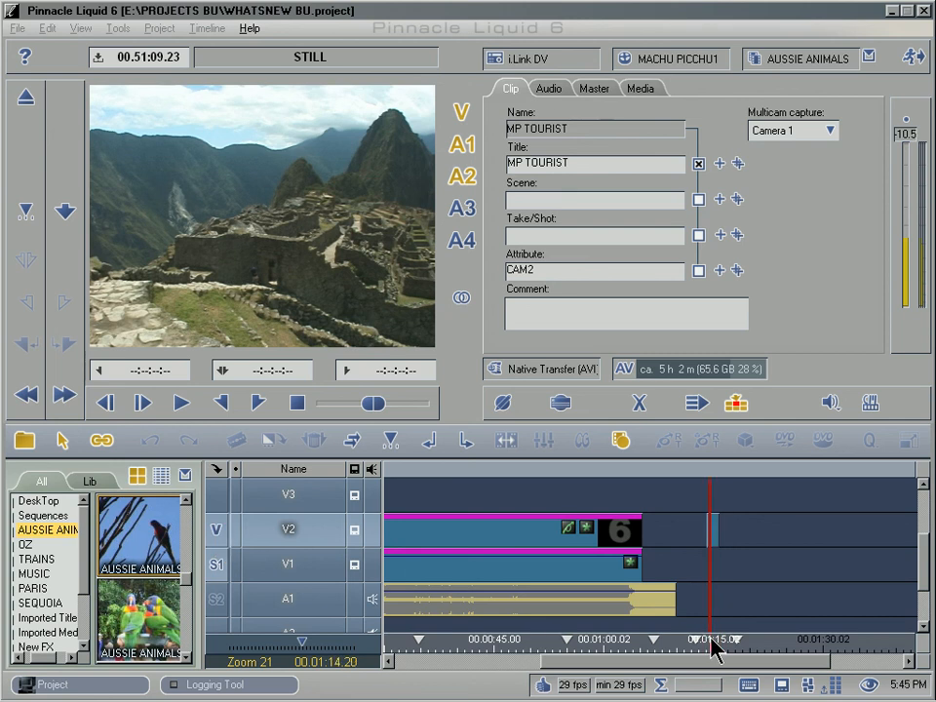
drag(711, 637, 745, 641)
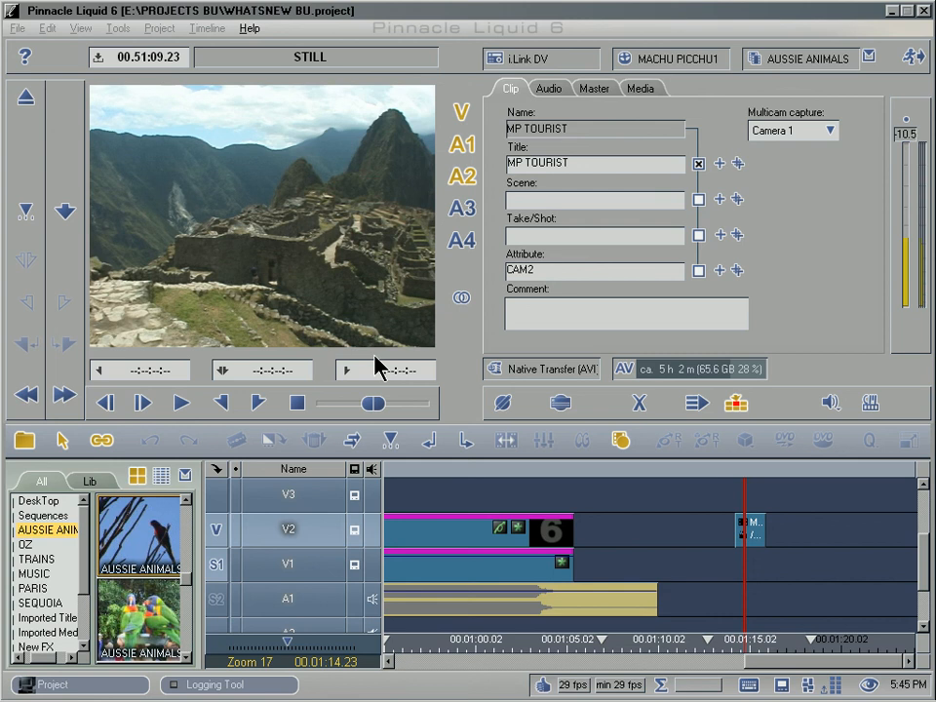